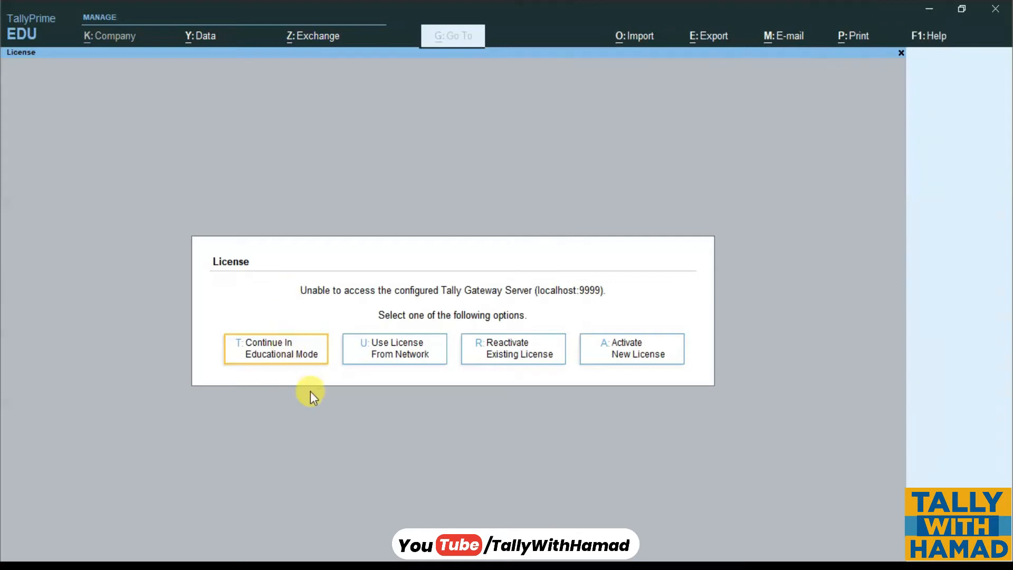
Continue in educational mode to reach the company selection
{"action": "left_click", "coordinate": [309, 358]}
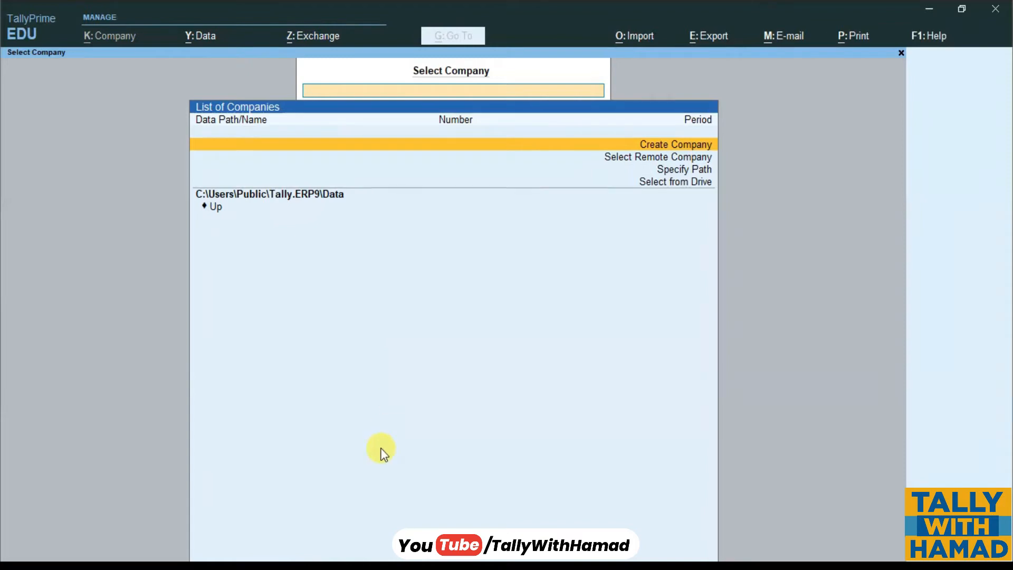
{"action": "left_click", "coordinate": [375, 565]}
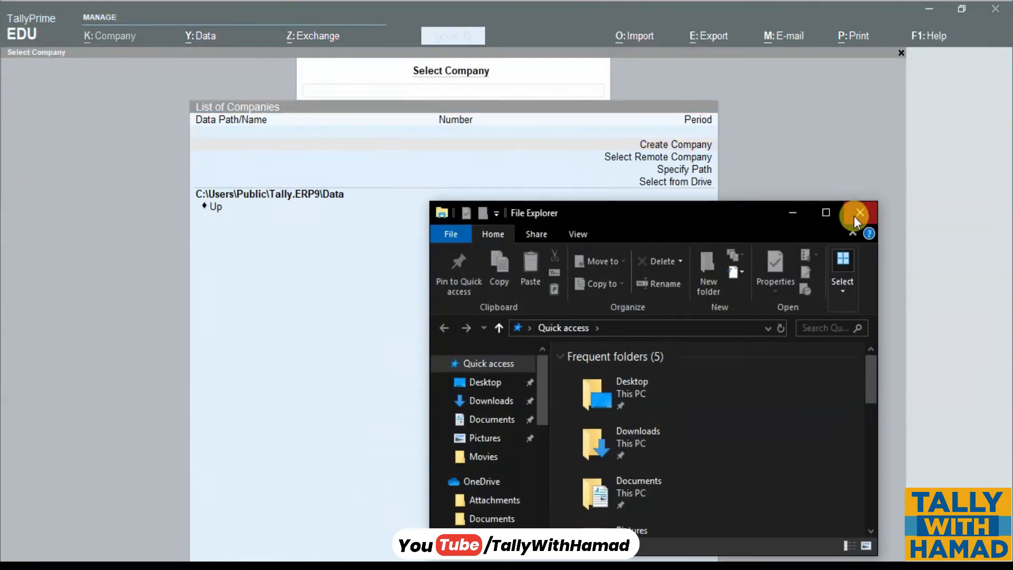
{"action": "left_click", "coordinate": [857, 206]}
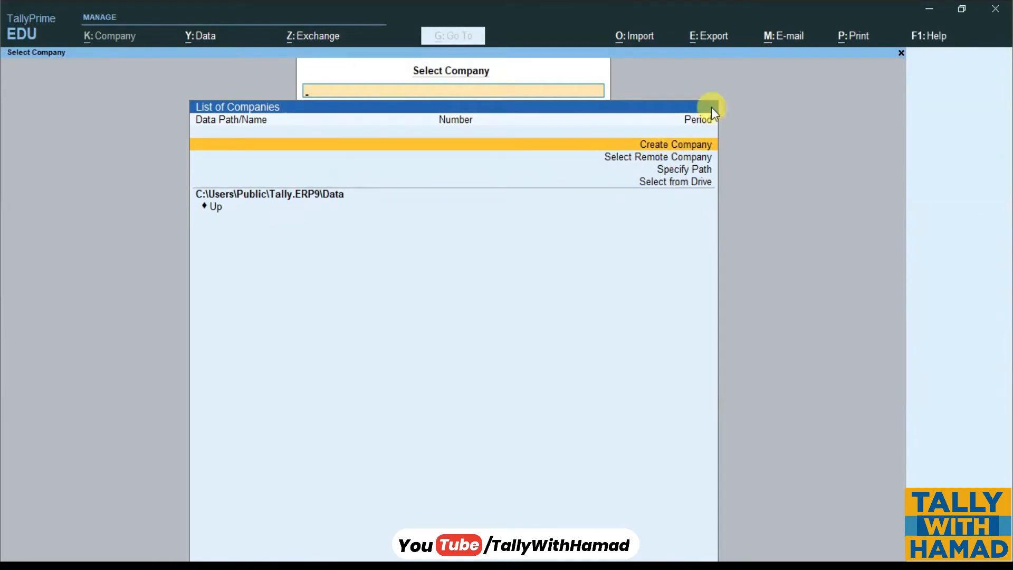
Load the company H A Enterprise from the "tally prime data" folder on drive D
{"action": "left_click", "coordinate": [686, 185]}
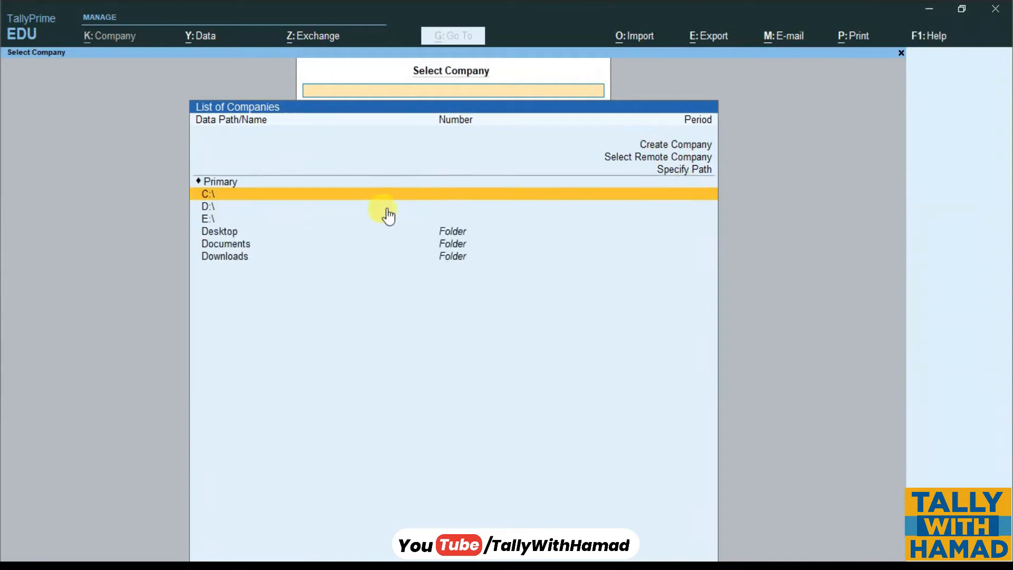
{"action": "left_click", "coordinate": [229, 207]}
{"action": "key", "text": "Down"}
{"action": "key", "text": "Down"}
{"action": "key", "text": "Down"}
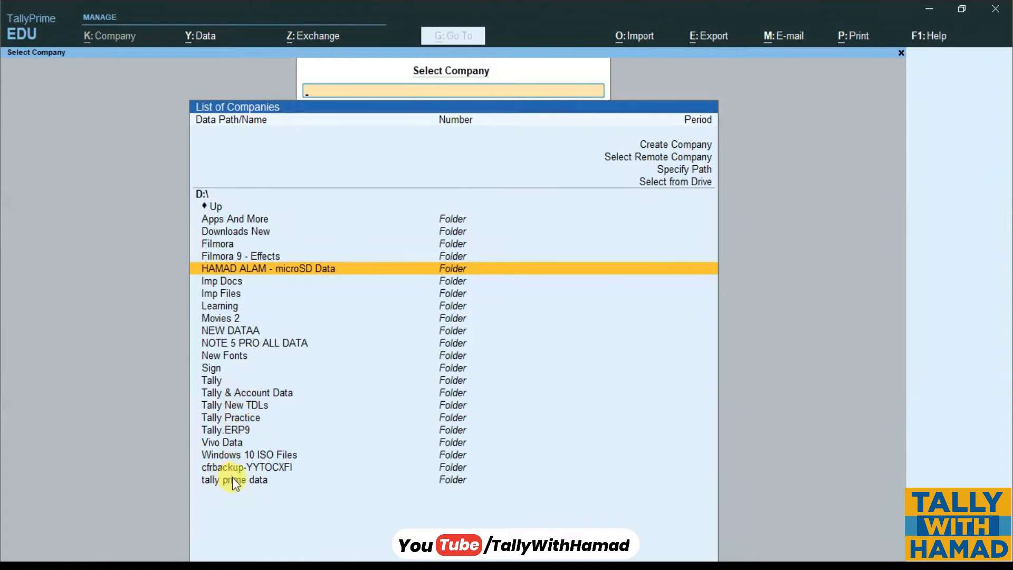
{"action": "left_click", "coordinate": [264, 483]}
{"action": "left_click", "coordinate": [263, 482]}
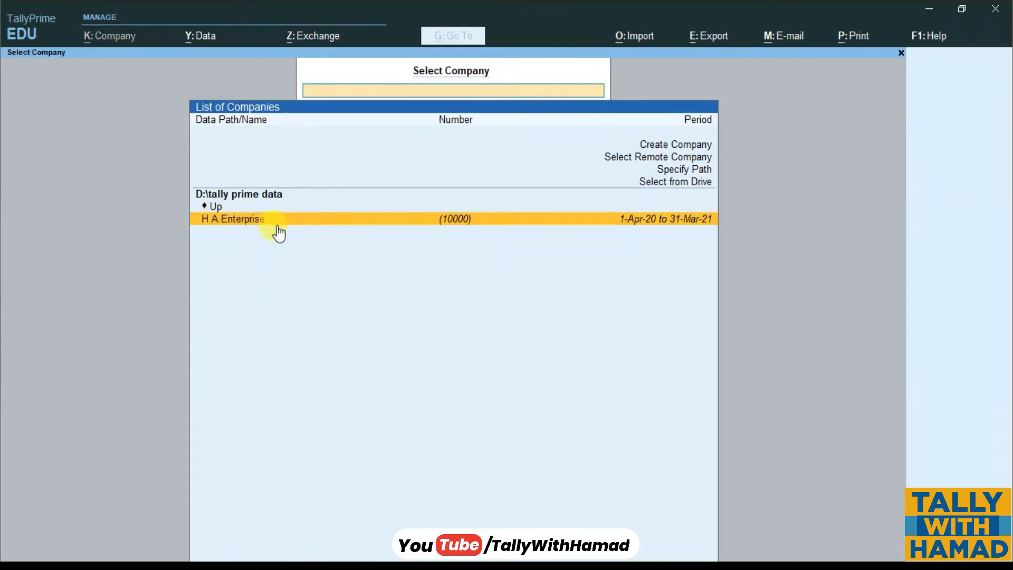
{"action": "left_click", "coordinate": [248, 224]}
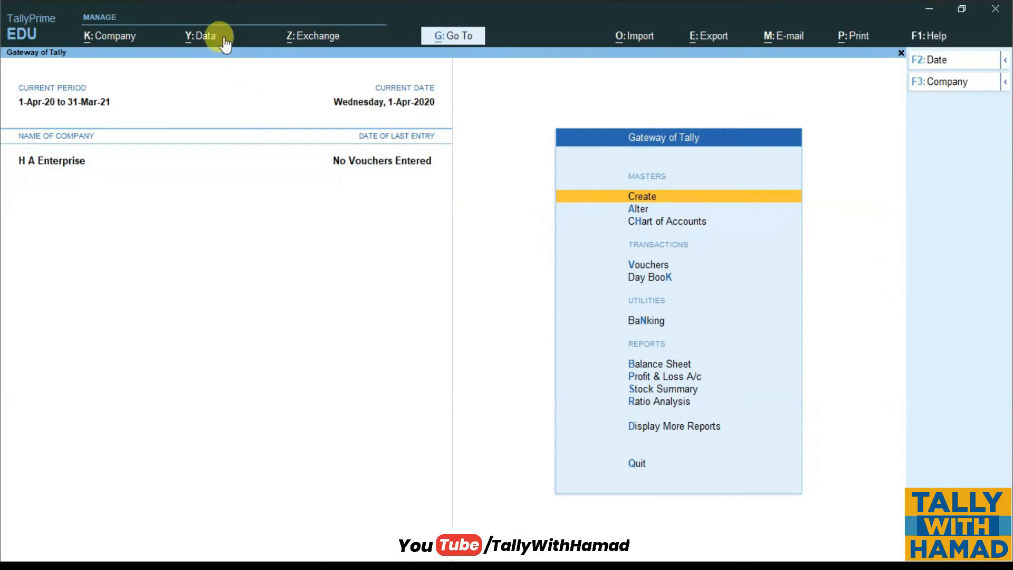
Set the Company Data Path to D:\tally prime data and leave the data path configuration
{"action": "left_click", "coordinate": [195, 42]}
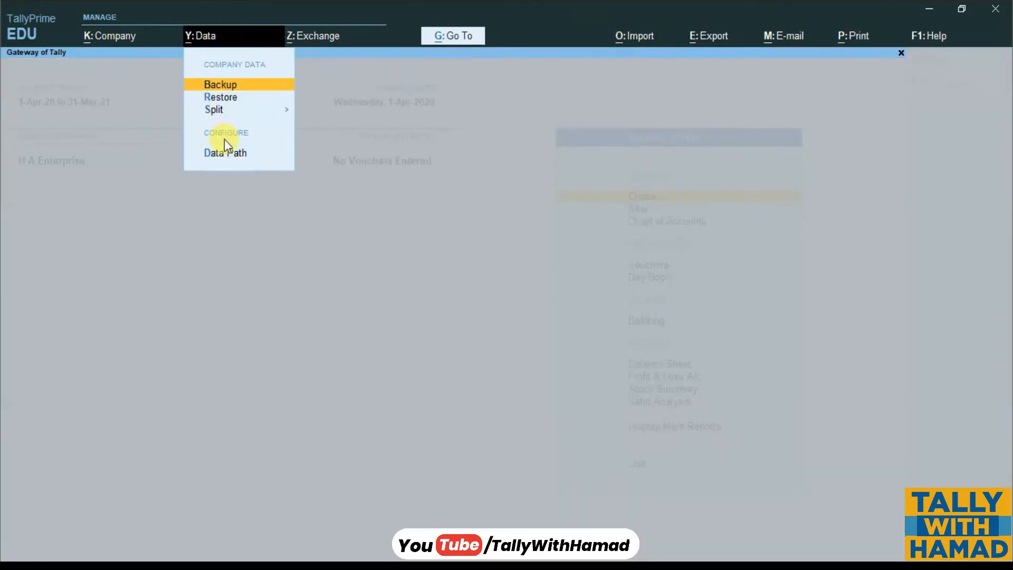
{"action": "left_click", "coordinate": [228, 153]}
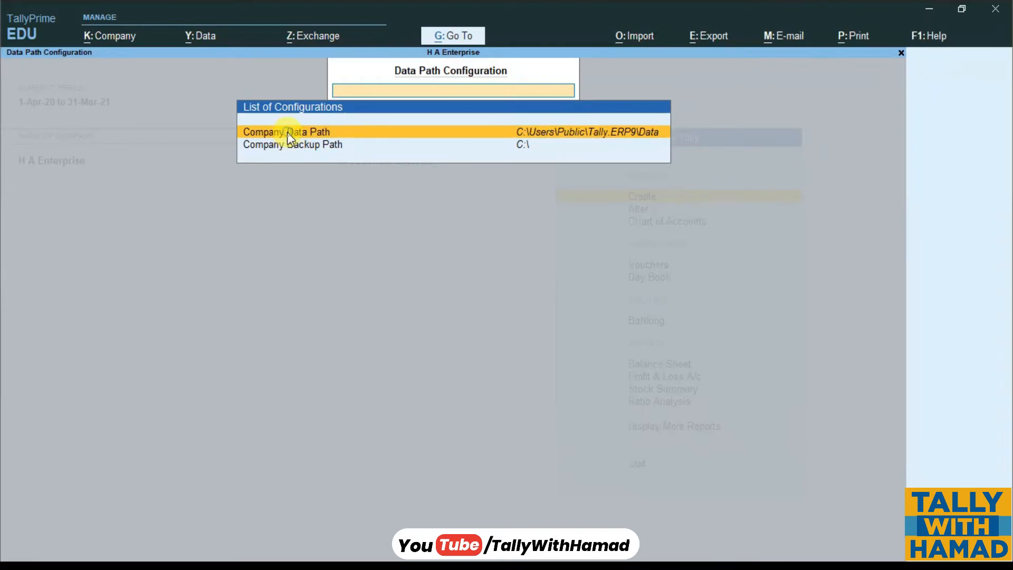
{"action": "key", "text": "Return"}
{"action": "key", "text": "Down"}
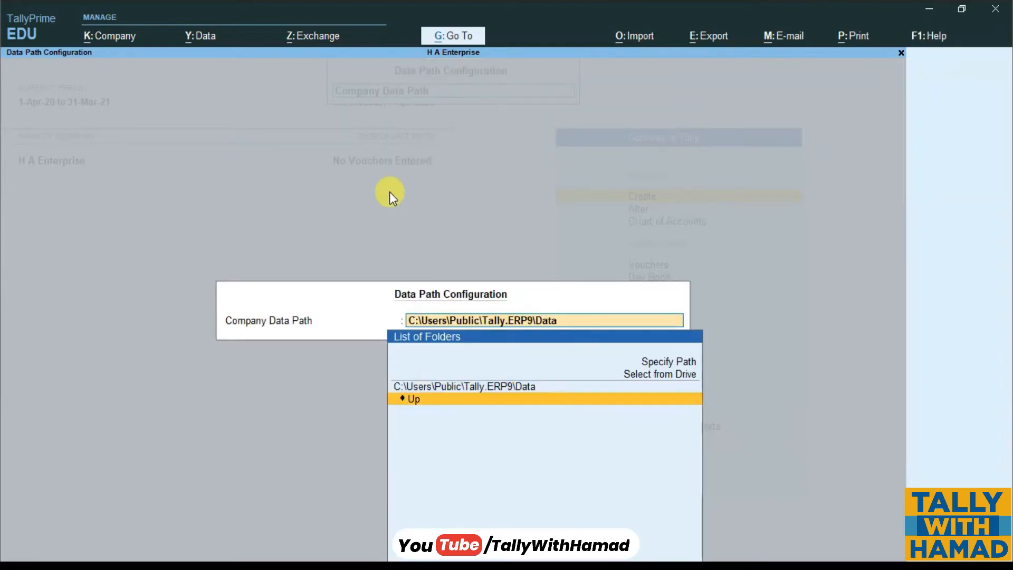
{"action": "key", "text": "Up"}
{"action": "key", "text": "Up"}
{"action": "key", "text": "Return"}
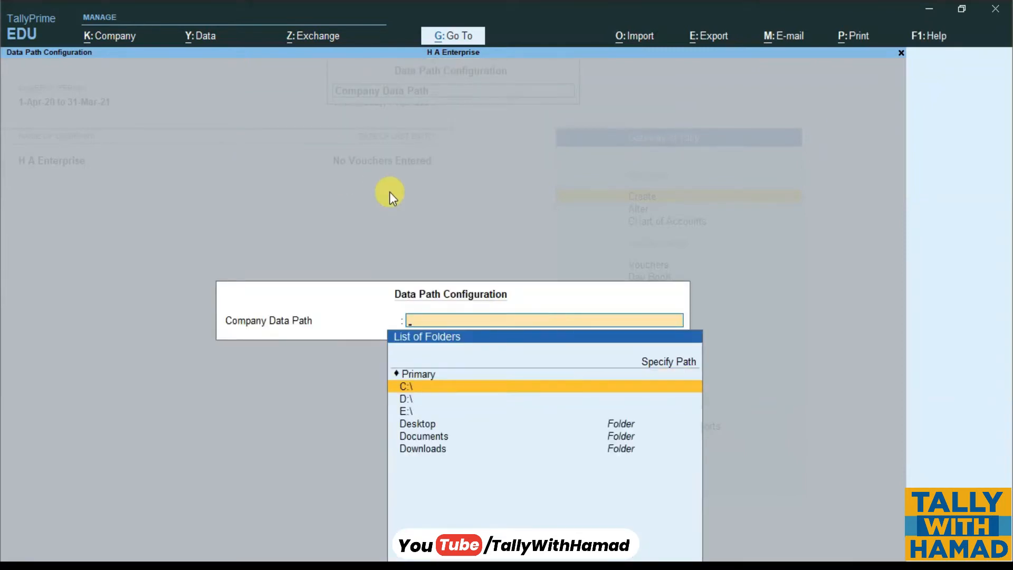
{"action": "key", "text": "Down"}
{"action": "key", "text": "Return"}
{"action": "key", "text": "Down"}
{"action": "key", "text": "Down"}
{"action": "key", "text": "Down"}
{"action": "key", "text": "Down"}
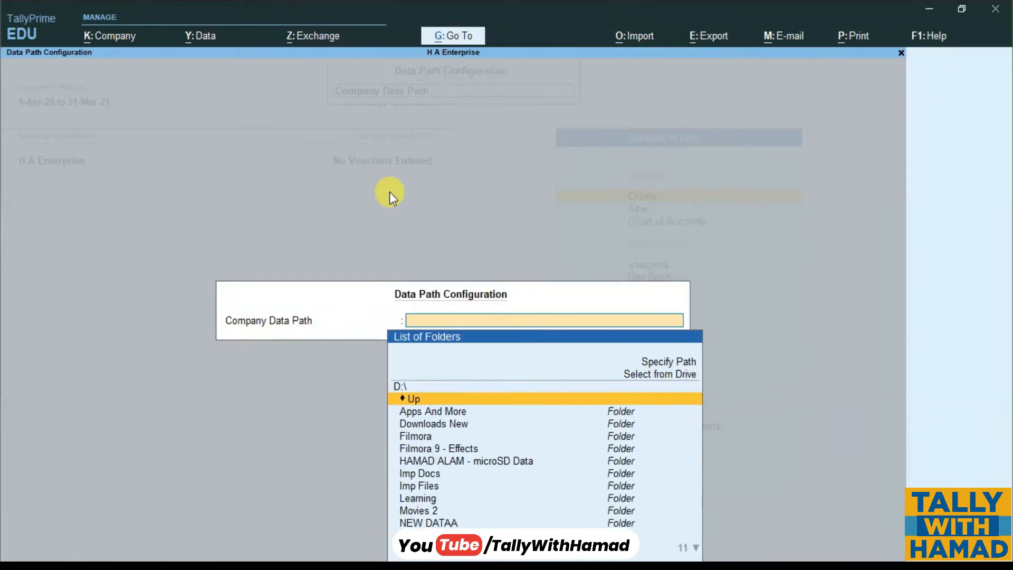
{"action": "key", "text": "Down"}
{"action": "key", "text": "Down"}
{"action": "key", "text": "Down"}
{"action": "key", "text": "Down"}
{"action": "key", "text": "Down"}
{"action": "key", "text": "Down"}
{"action": "key", "text": "Down"}
{"action": "key", "text": "Down"}
{"action": "key", "text": "Down"}
{"action": "key", "text": "Down"}
{"action": "key", "text": "Down"}
{"action": "key", "text": "Down"}
{"action": "key", "text": "Down"}
{"action": "key", "text": "Down"}
{"action": "key", "text": "Down"}
{"action": "key", "text": "Down"}
{"action": "key", "text": "Down"}
{"action": "key", "text": "Down"}
{"action": "key", "text": "Down"}
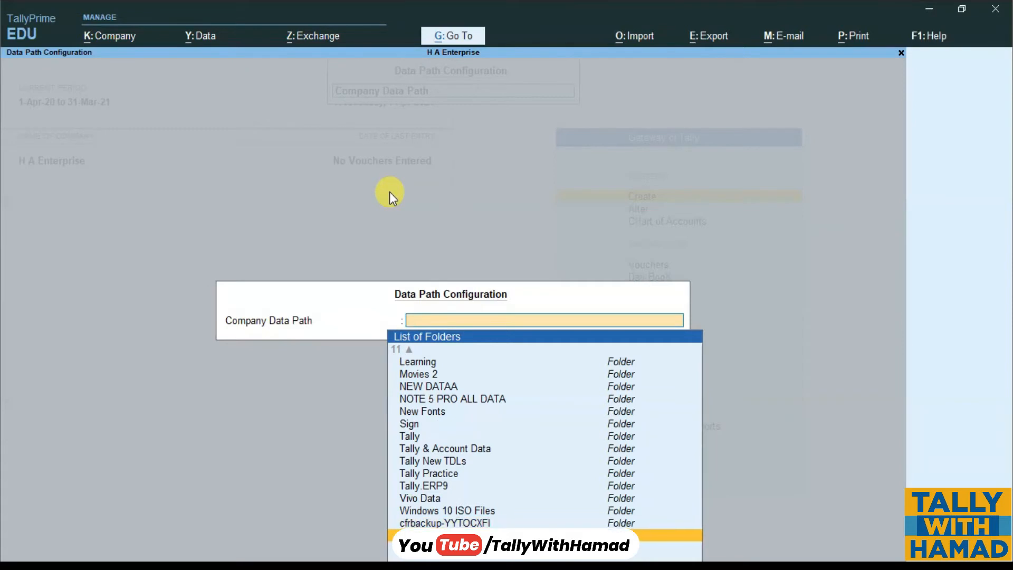
{"action": "key", "text": "Return"}
{"action": "key", "text": "Return"}
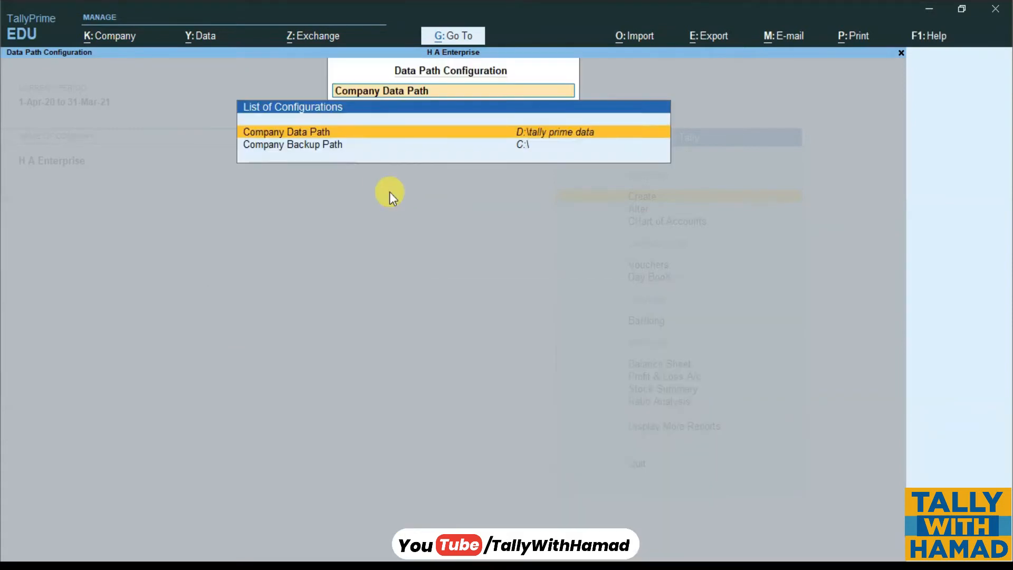
{"action": "key", "text": "Return"}
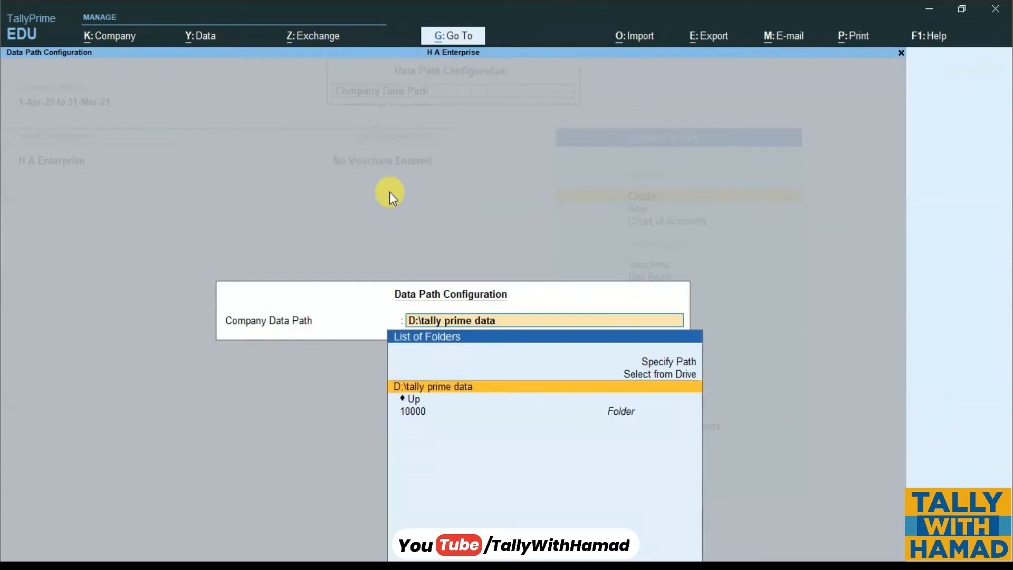
{"action": "key", "text": "Return"}
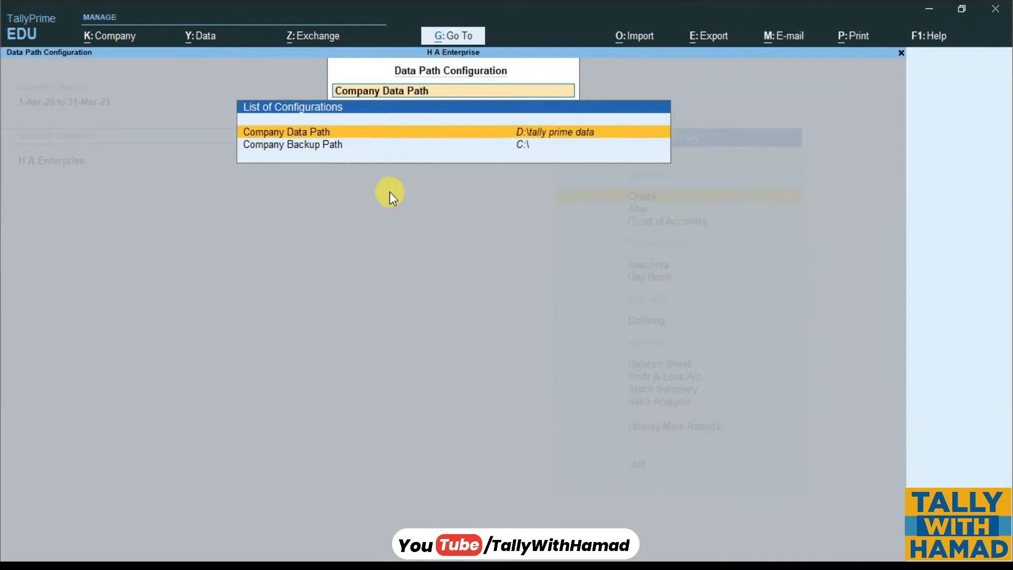
{"action": "key", "text": "Down"}
{"action": "key", "text": "Up"}
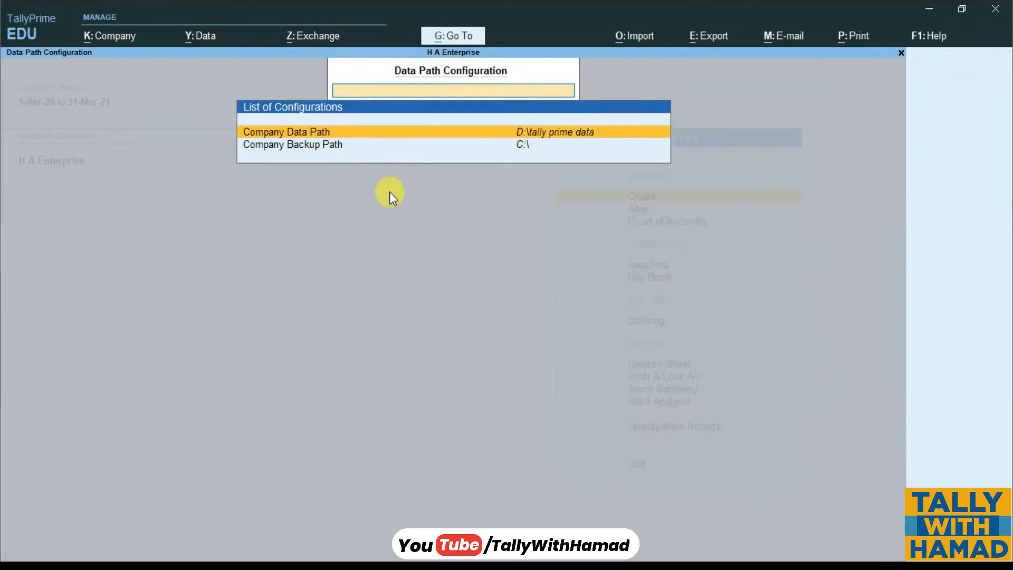
{"action": "key", "text": "Escape"}
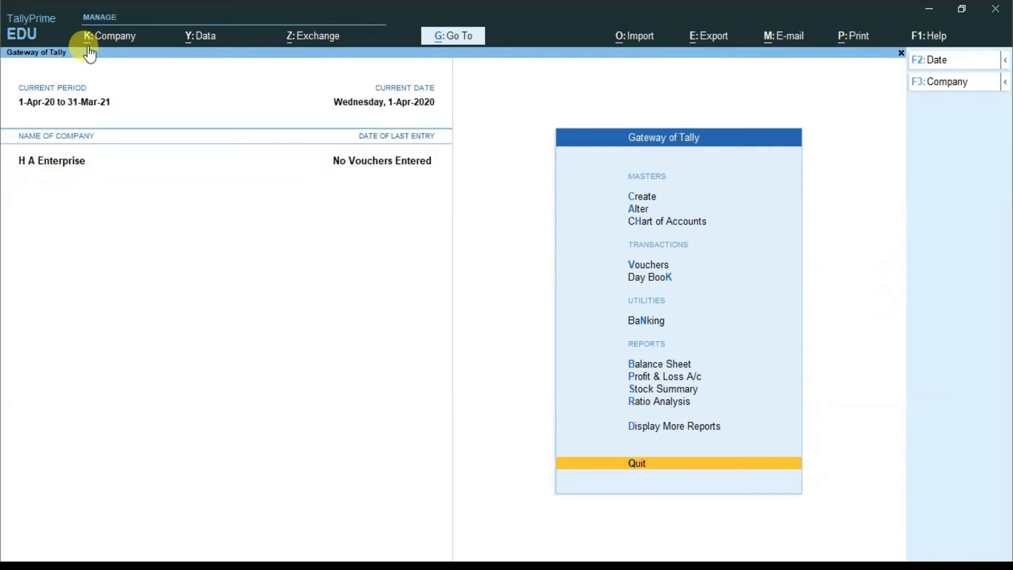
View the accounting, inventory and taxation features of H A Enterprise, and leave without changing them
{"action": "left_click", "coordinate": [118, 40]}
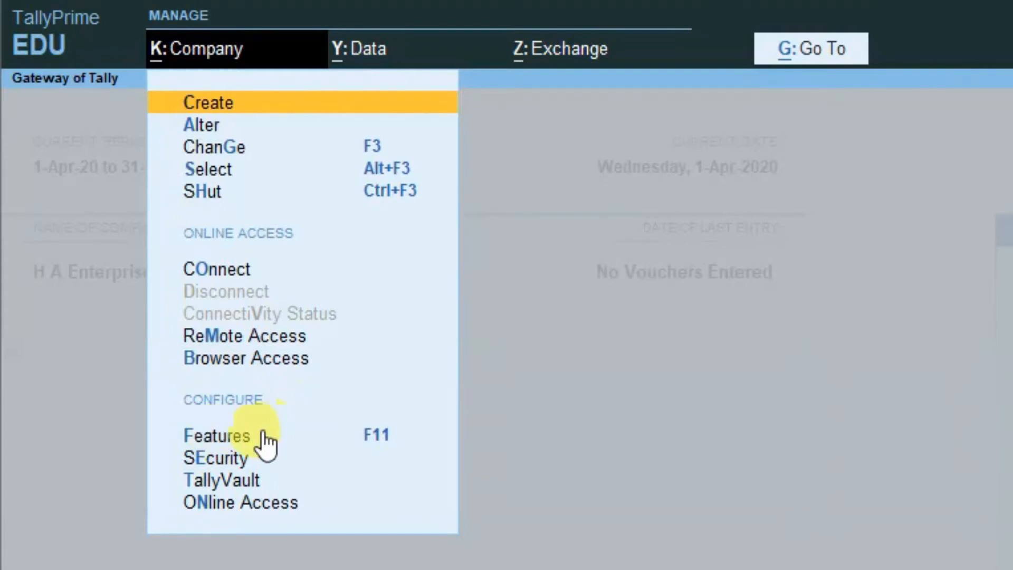
{"action": "left_click", "coordinate": [237, 441]}
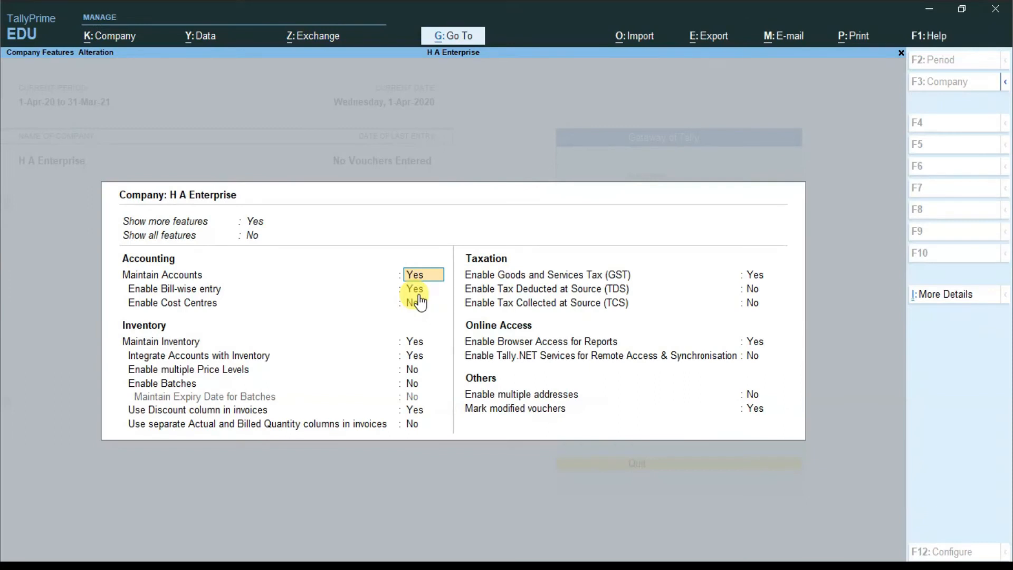
{"action": "key", "text": "Escape"}
{"action": "key", "text": "Escape"}
{"action": "key", "text": "y"}
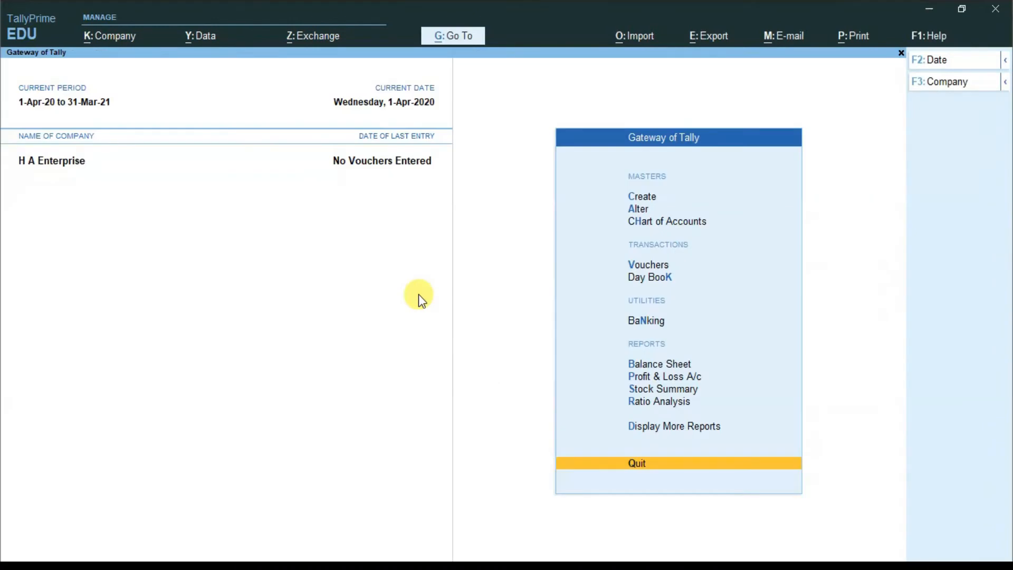
Examine the company and data commands, the configured data and backup paths, and the data exchange options
{"action": "left_click", "coordinate": [131, 37]}
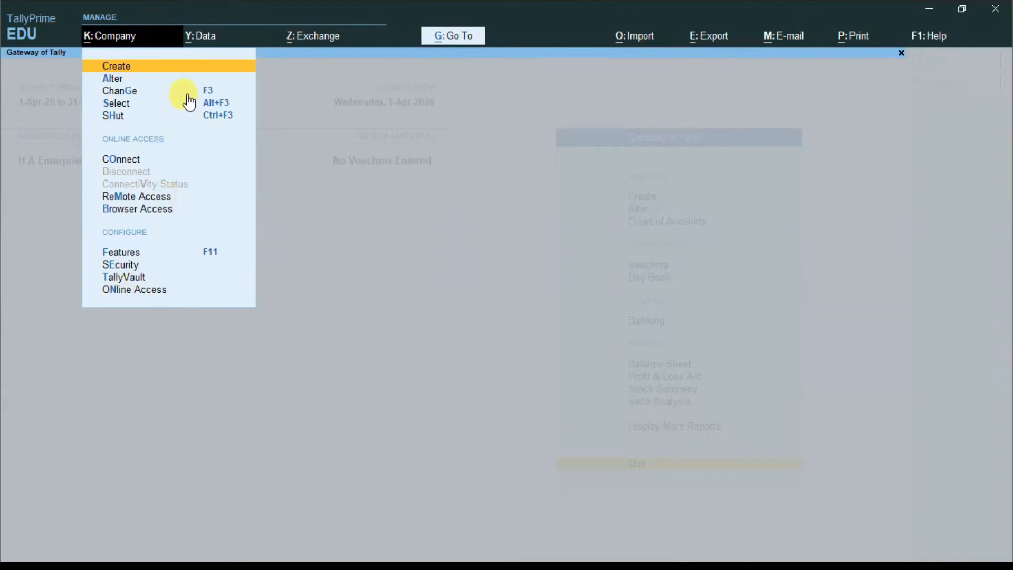
{"action": "left_click", "coordinate": [201, 34]}
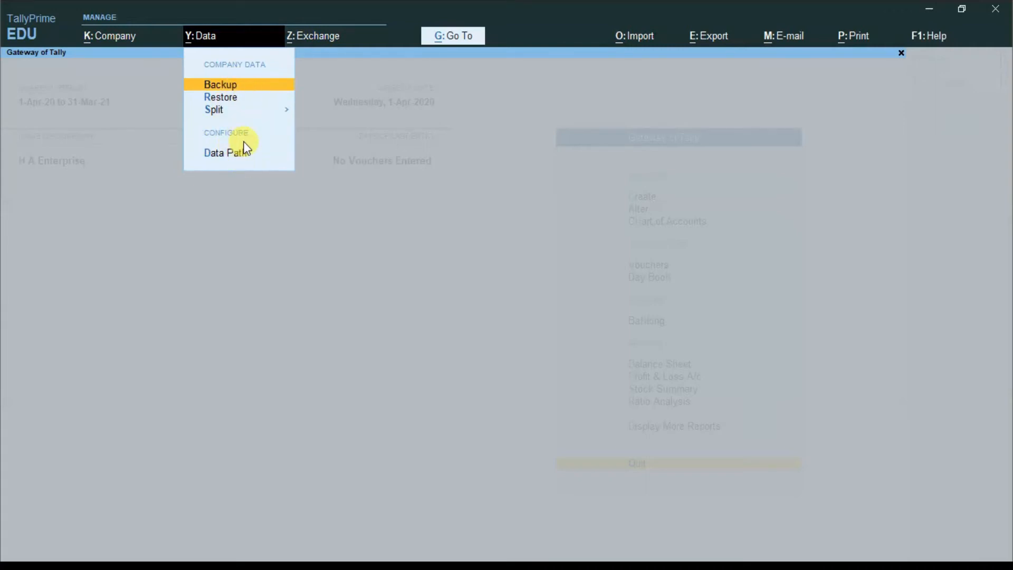
{"action": "left_click", "coordinate": [234, 159]}
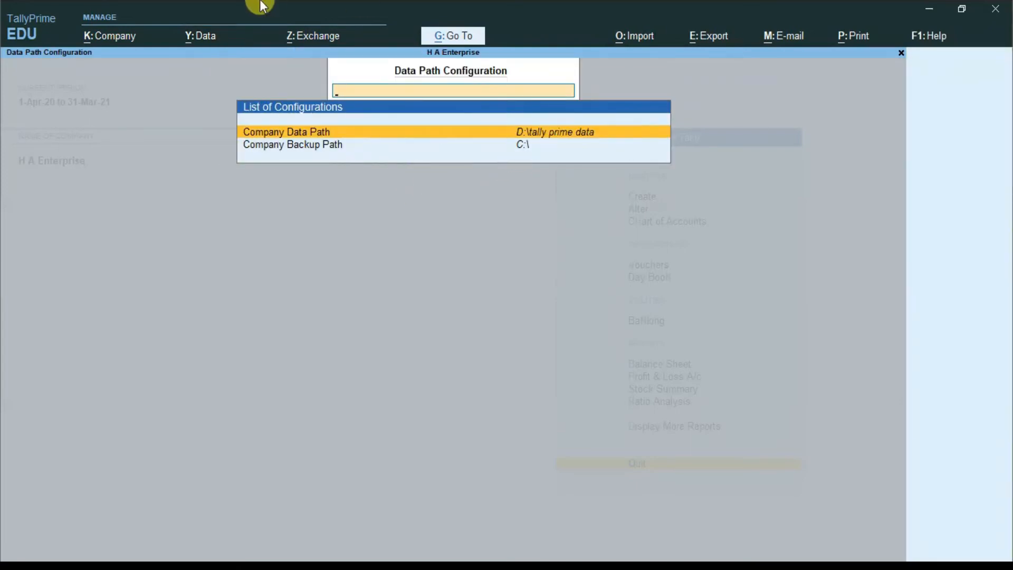
{"action": "left_click", "coordinate": [304, 35]}
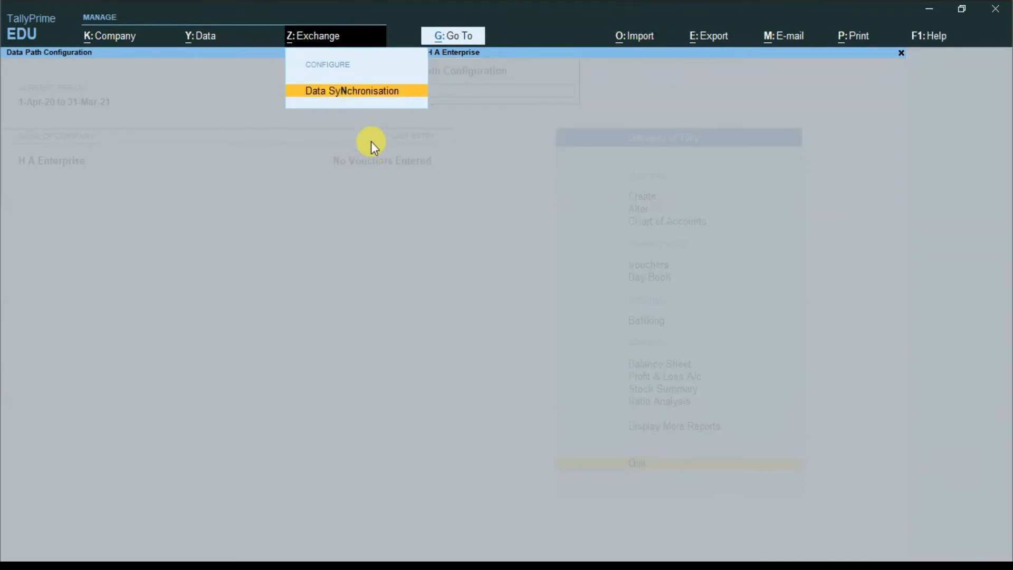
Search the Go To report list for "Pur"
{"action": "left_click", "coordinate": [475, 34]}
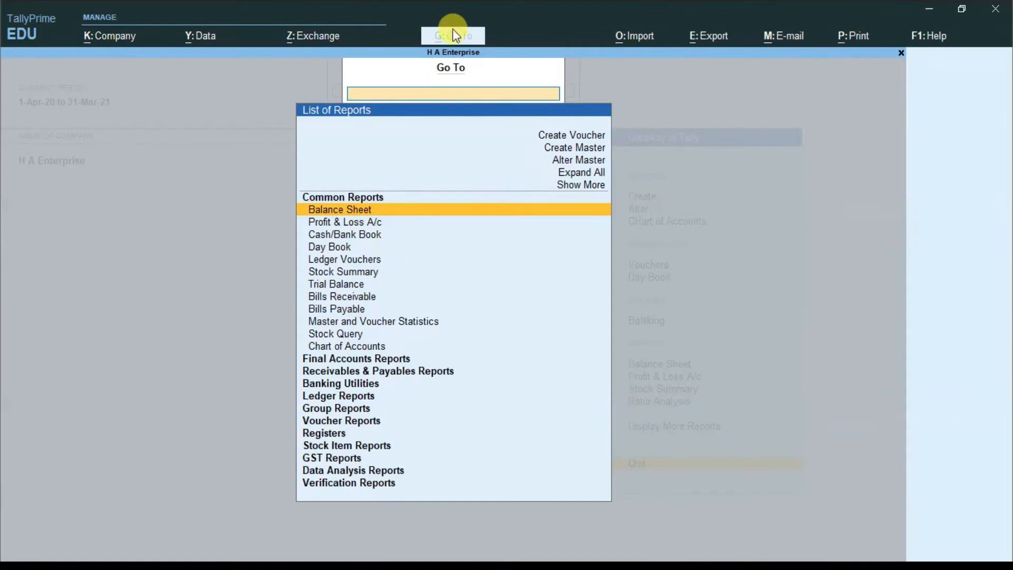
{"action": "type", "text": "Pur"}
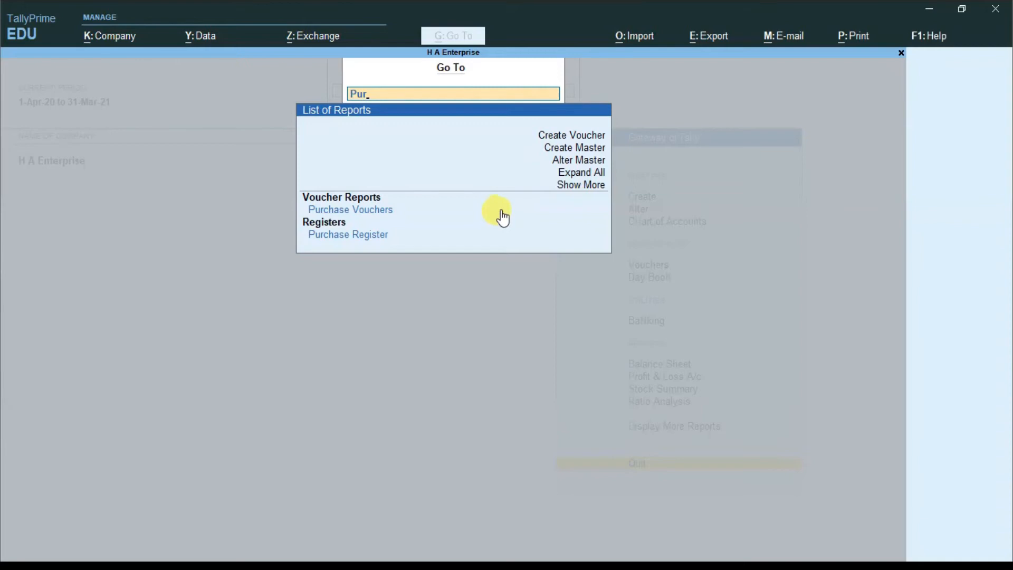
Examine which import, export, e-mail and print options are available for company data and reports
{"action": "left_click", "coordinate": [630, 38]}
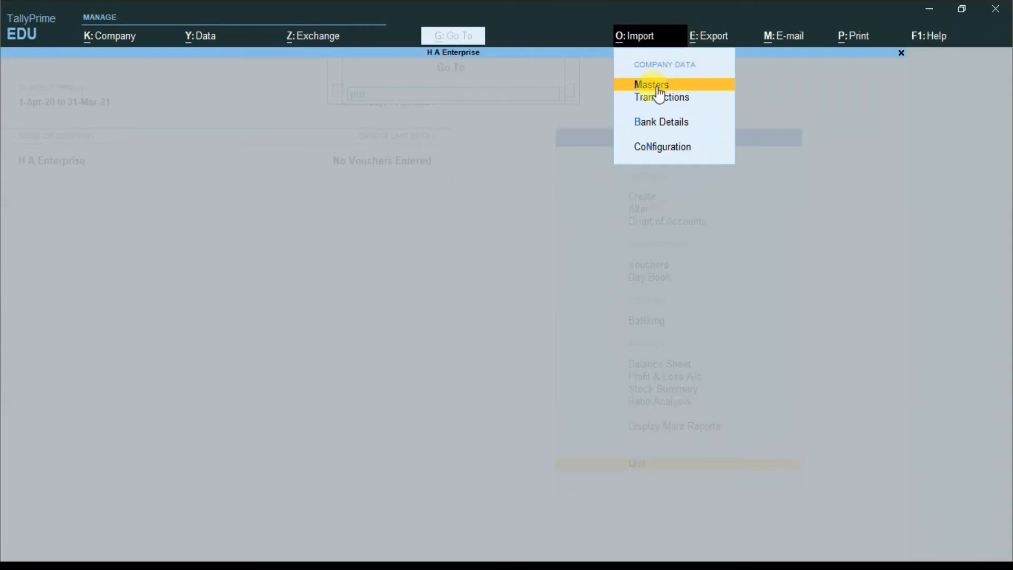
{"action": "left_click", "coordinate": [707, 37]}
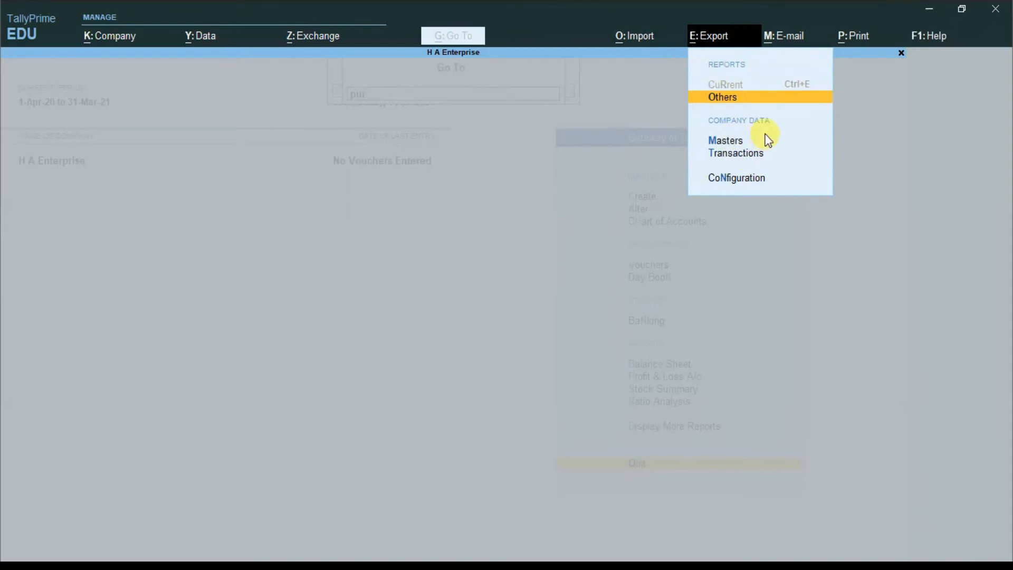
{"action": "key", "text": "alt+m"}
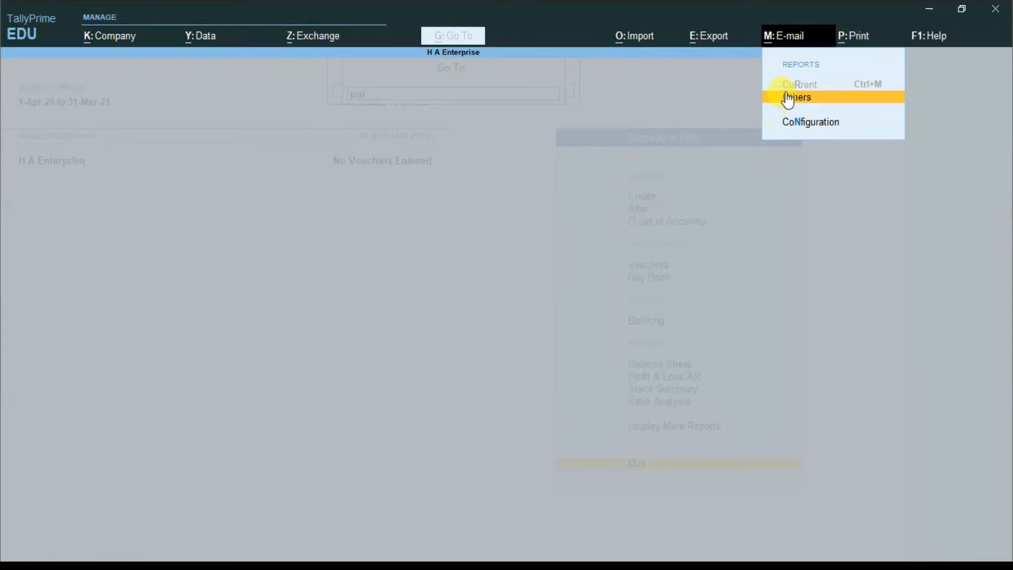
{"action": "left_click", "coordinate": [857, 35]}
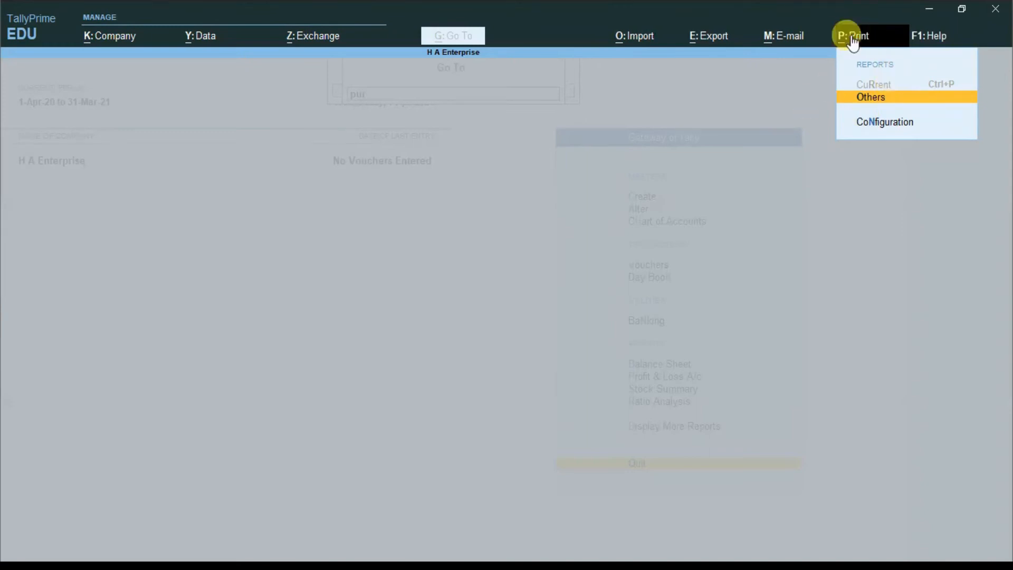
Examine the help options, from TallyHelp, What's New, Upgrade and TallyShop to Troubleshooting, Settings, TDL & Add-On and About
{"action": "left_click", "coordinate": [949, 38]}
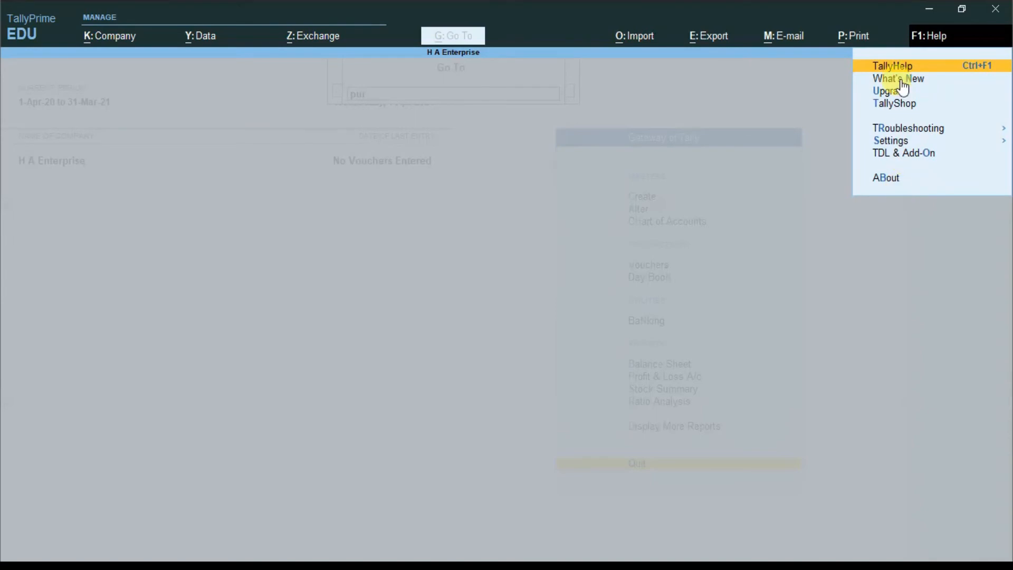
{"action": "key", "text": "Down"}
{"action": "key", "text": "Down"}
{"action": "key", "text": "Up"}
{"action": "key", "text": "Up"}
{"action": "key", "text": "Up"}
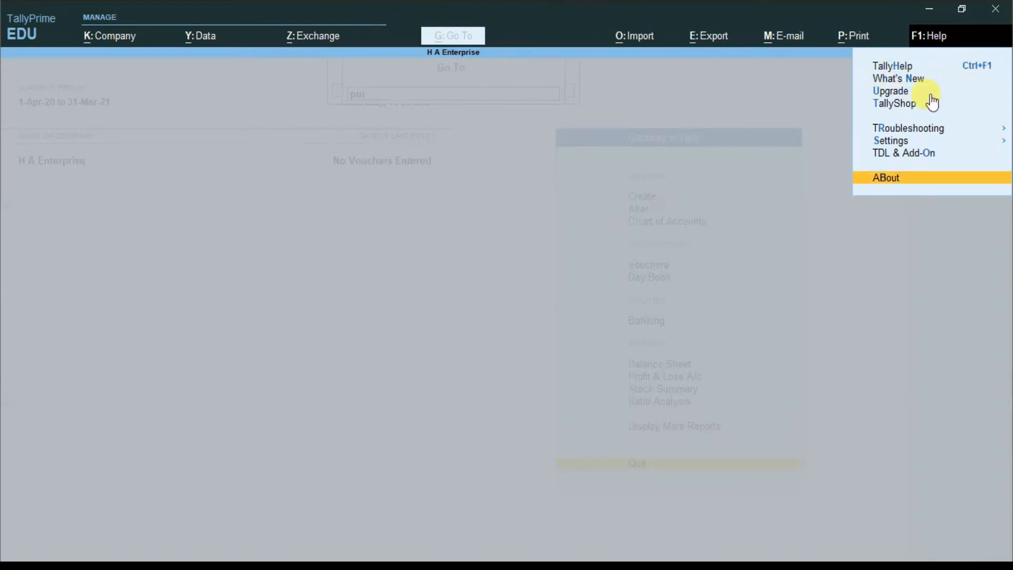
{"action": "key", "text": "Down"}
{"action": "key", "text": "Down"}
{"action": "key", "text": "Down"}
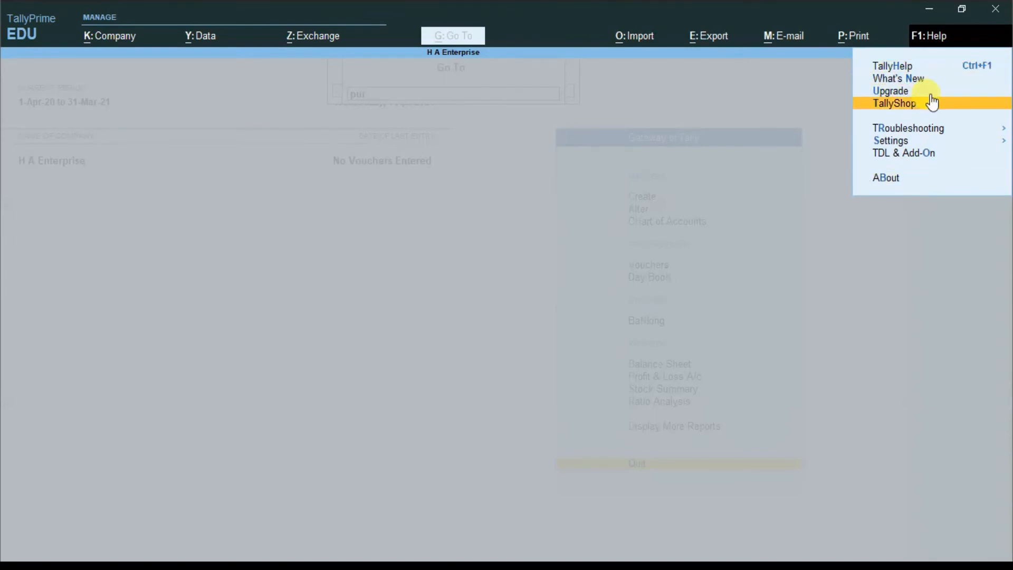
{"action": "key", "text": "Up"}
{"action": "key", "text": "Down"}
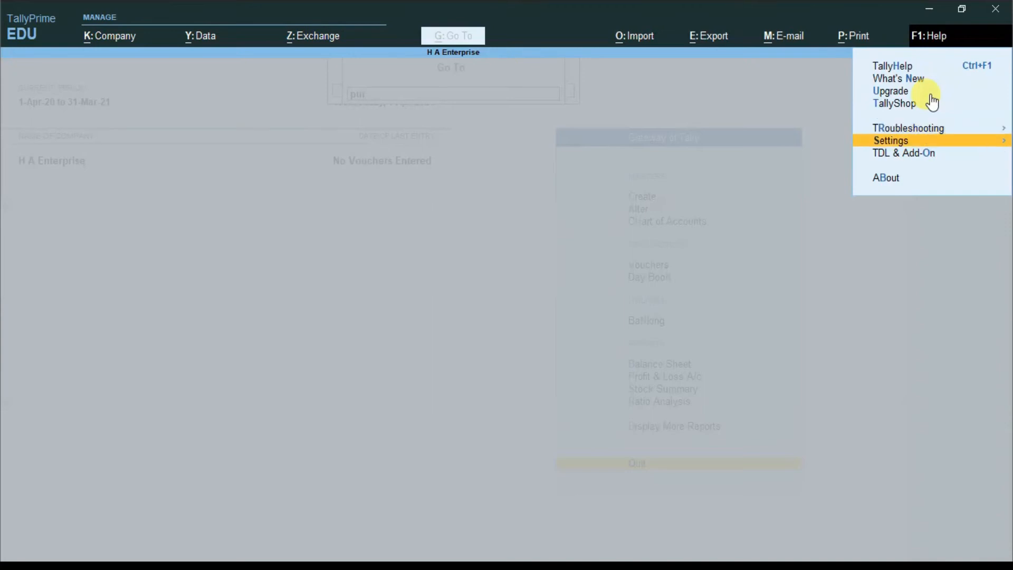
Examine the License and Language options in the help settings
{"action": "left_click", "coordinate": [924, 141]}
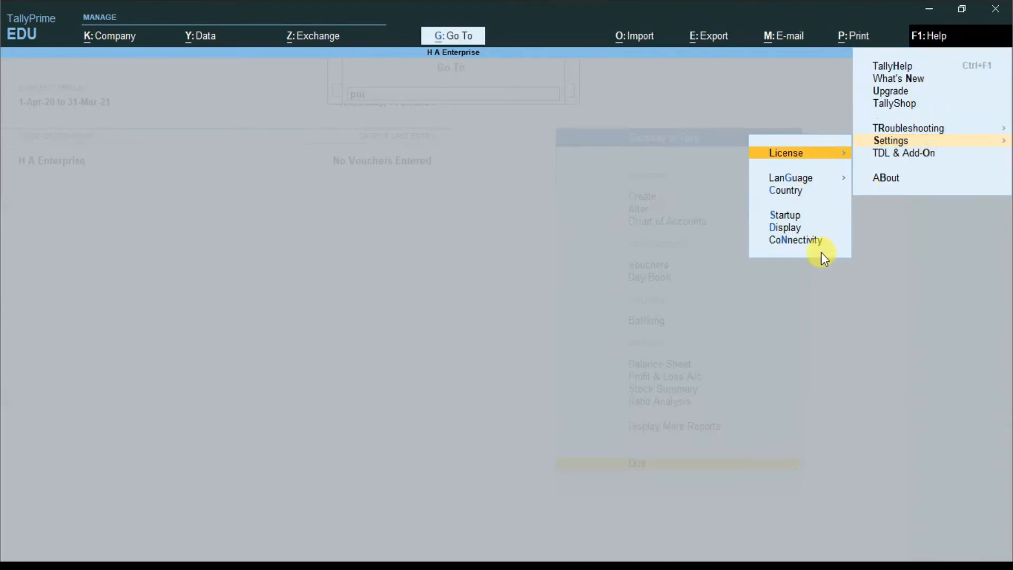
{"action": "left_click", "coordinate": [833, 158]}
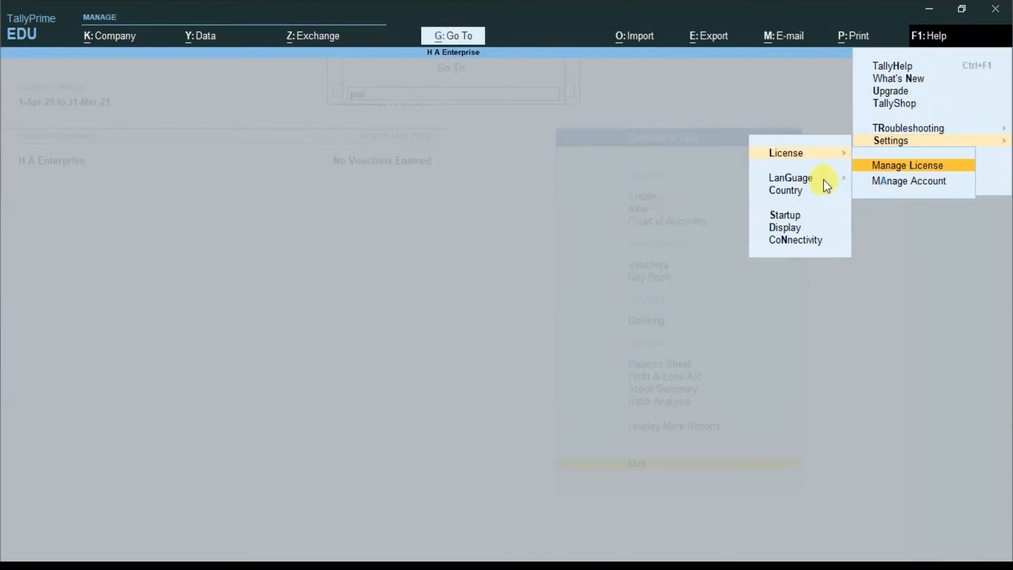
{"action": "left_click", "coordinate": [825, 179]}
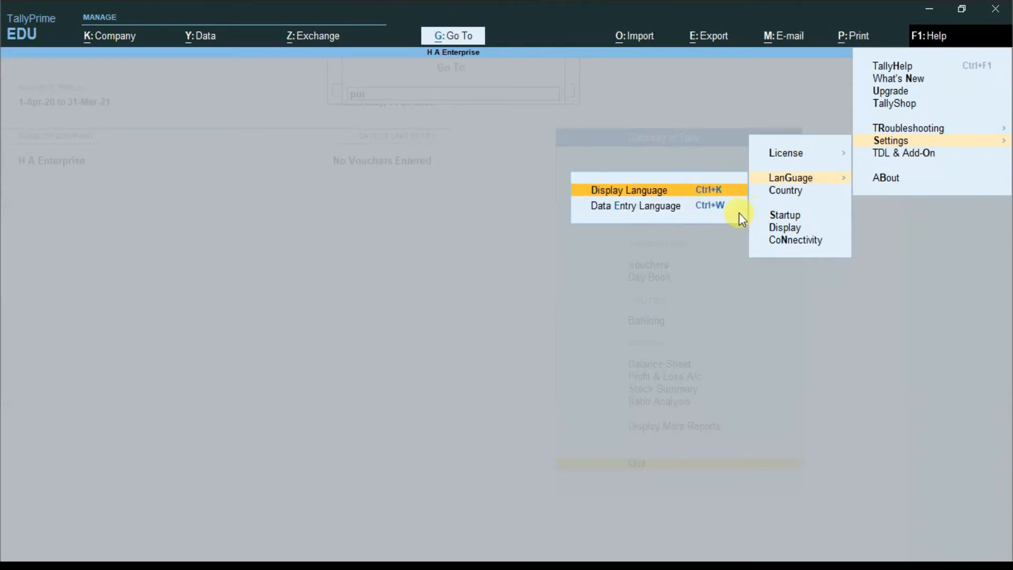
{"action": "left_click", "coordinate": [828, 201]}
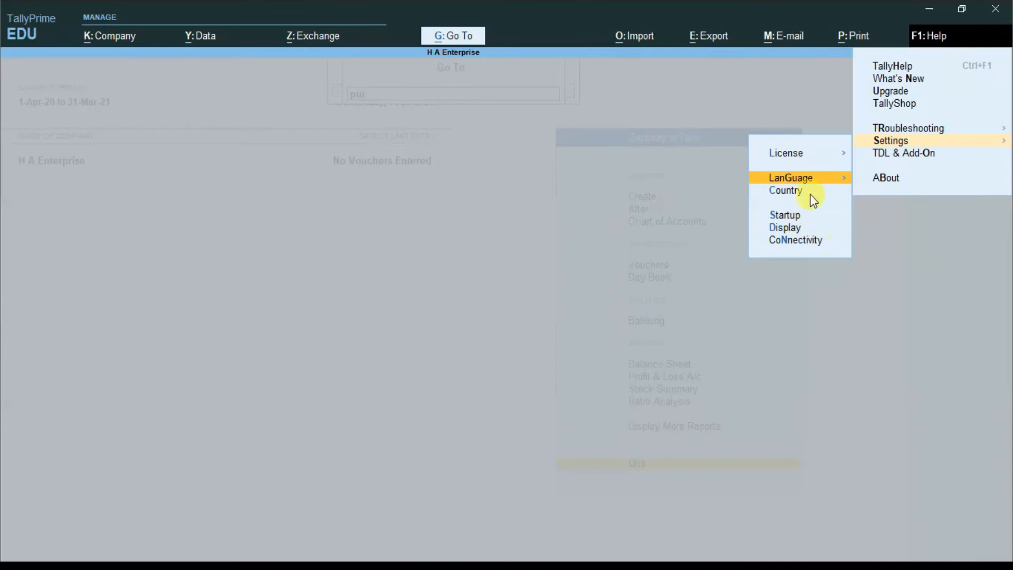
Close the help options, the Go To search and the data path configuration to return to the Gateway of Tally
{"action": "left_click", "coordinate": [913, 219]}
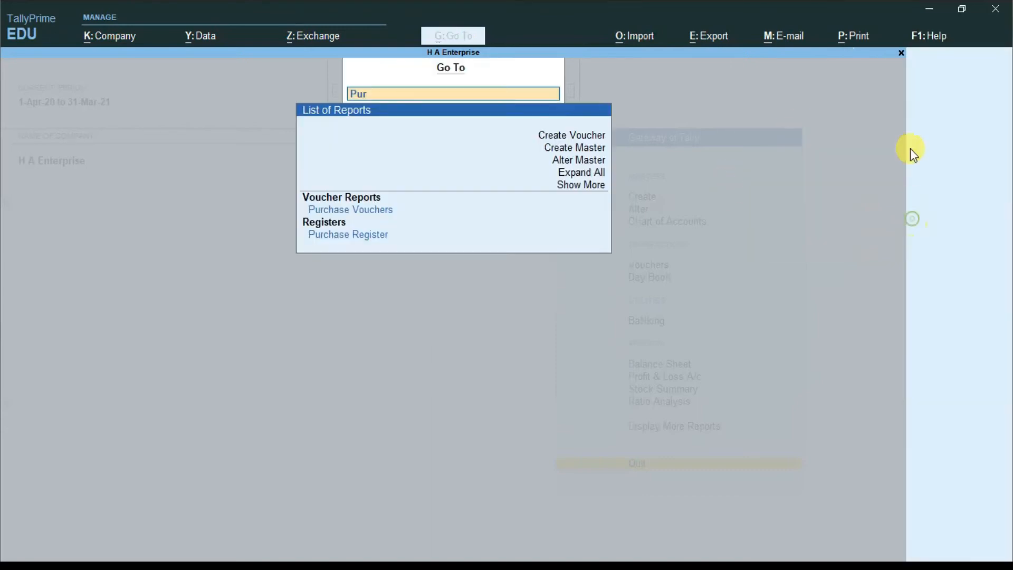
{"action": "left_click", "coordinate": [905, 57]}
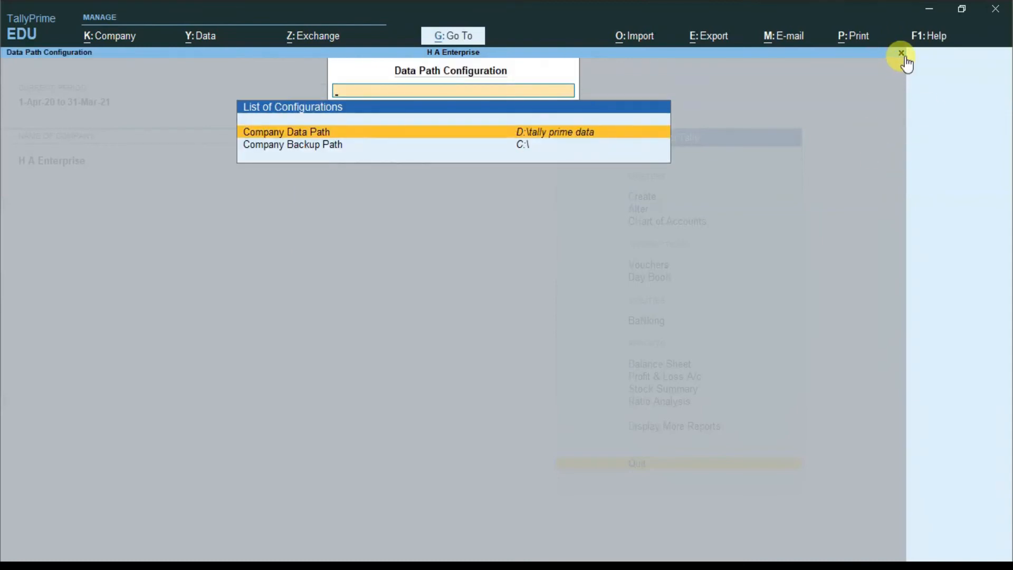
{"action": "left_click", "coordinate": [903, 56]}
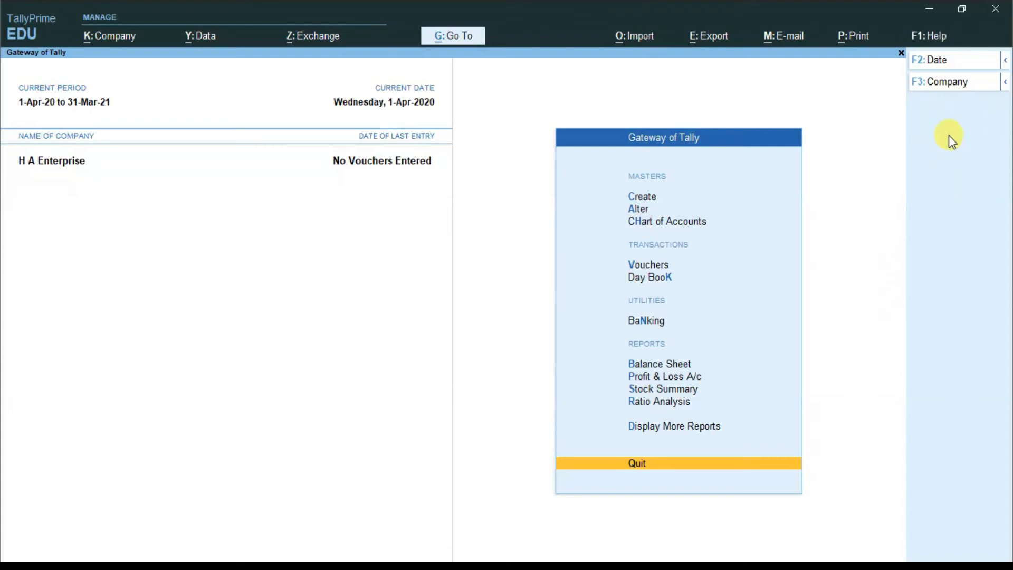
Preview the voucher entry, master creation and Day Book screens from the Gateway of Tally without entering anything
{"action": "left_click", "coordinate": [643, 265]}
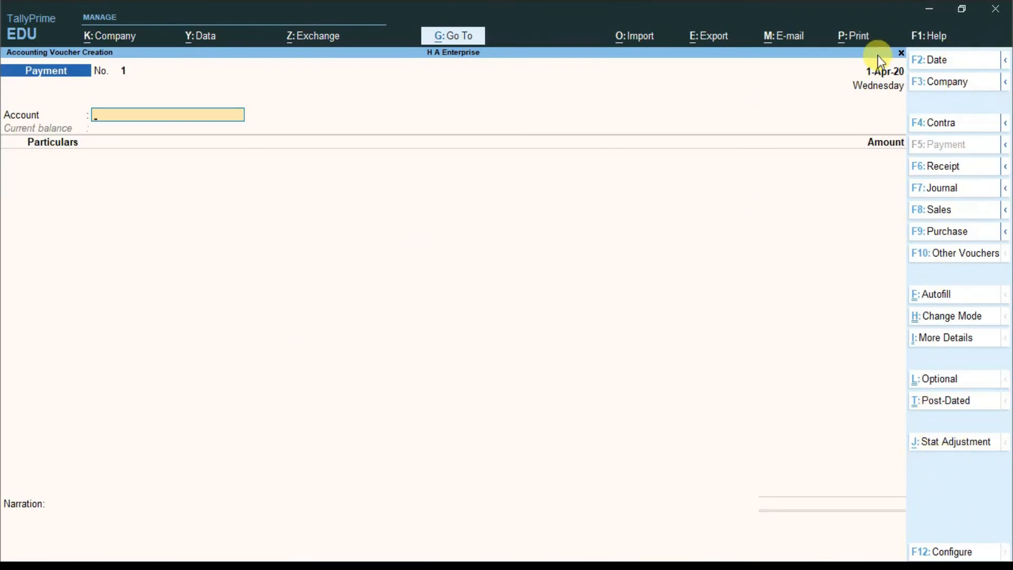
{"action": "left_click", "coordinate": [900, 55]}
{"action": "left_click", "coordinate": [641, 198]}
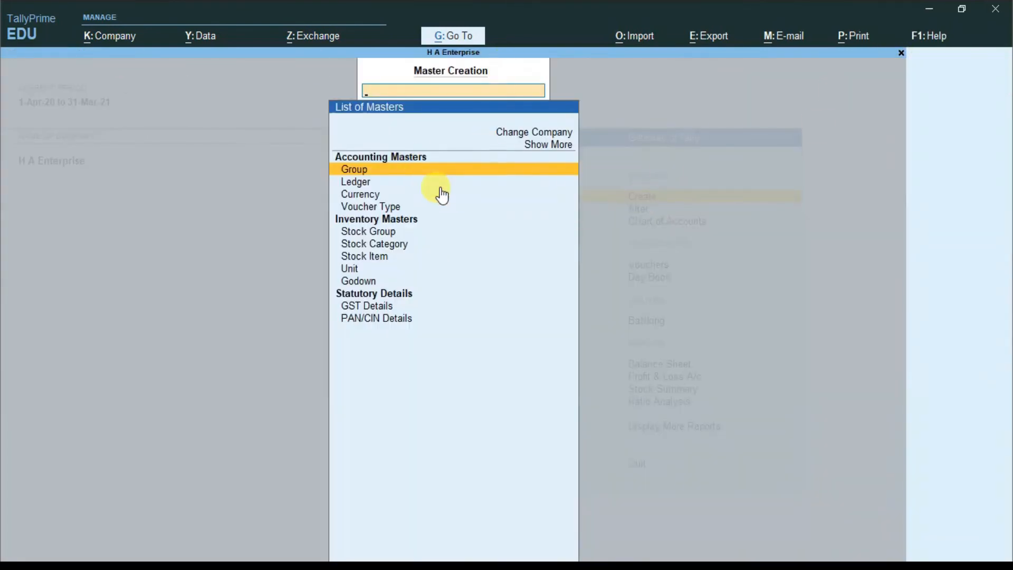
{"action": "key", "text": "Escape"}
{"action": "left_click", "coordinate": [650, 278]}
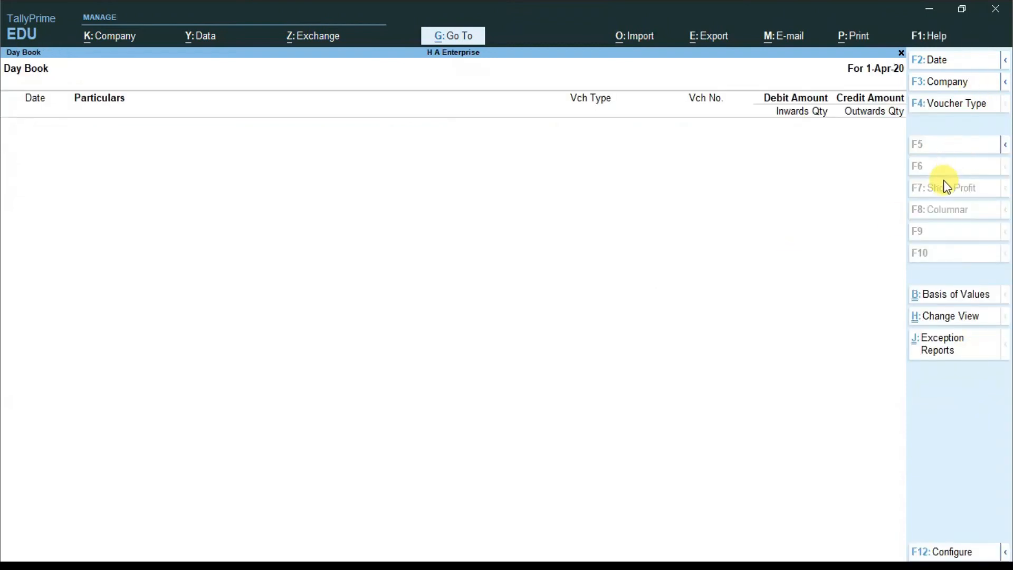
{"action": "key", "text": "Escape"}
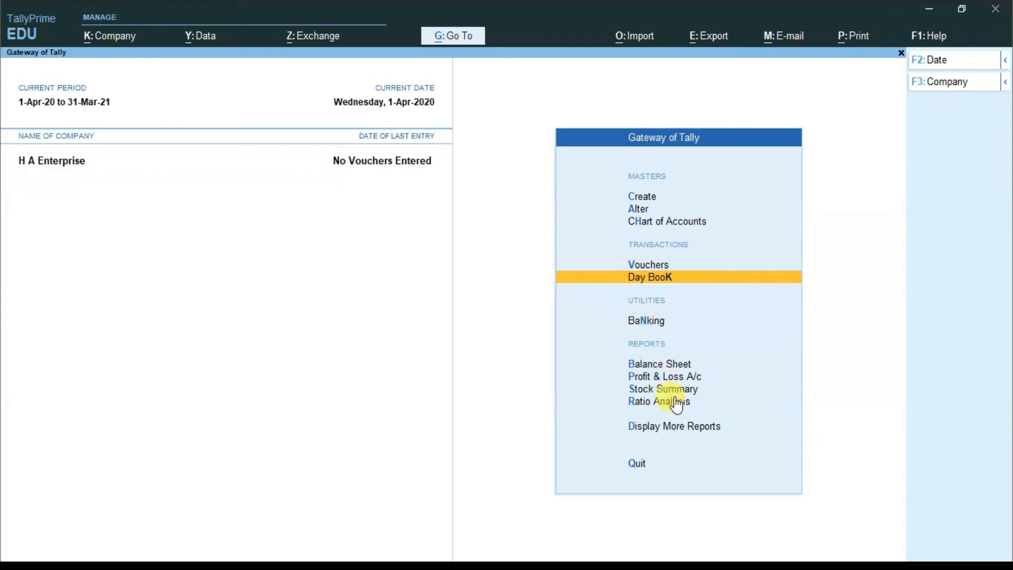
View the company's GST Details from the list of masters available for creation, and leave without changing them
{"action": "left_click", "coordinate": [653, 196]}
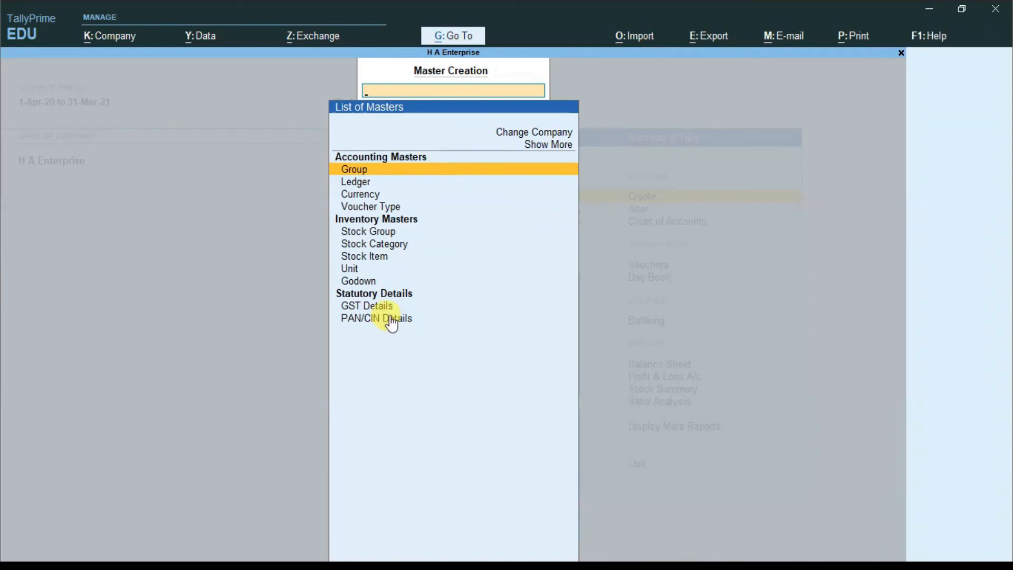
{"action": "left_click", "coordinate": [364, 307]}
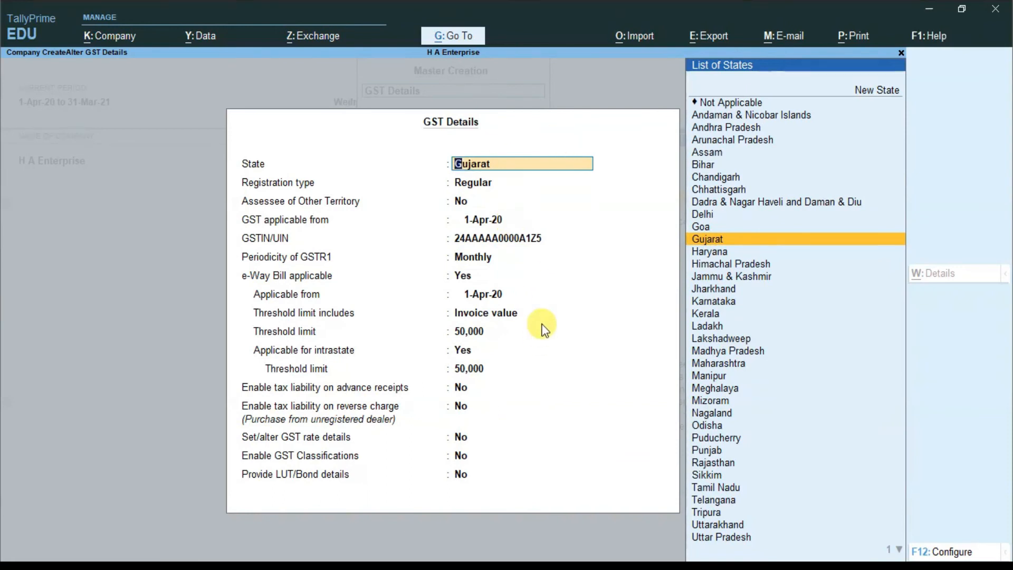
{"action": "key", "text": "BackSpace"}
{"action": "key", "text": "Escape"}
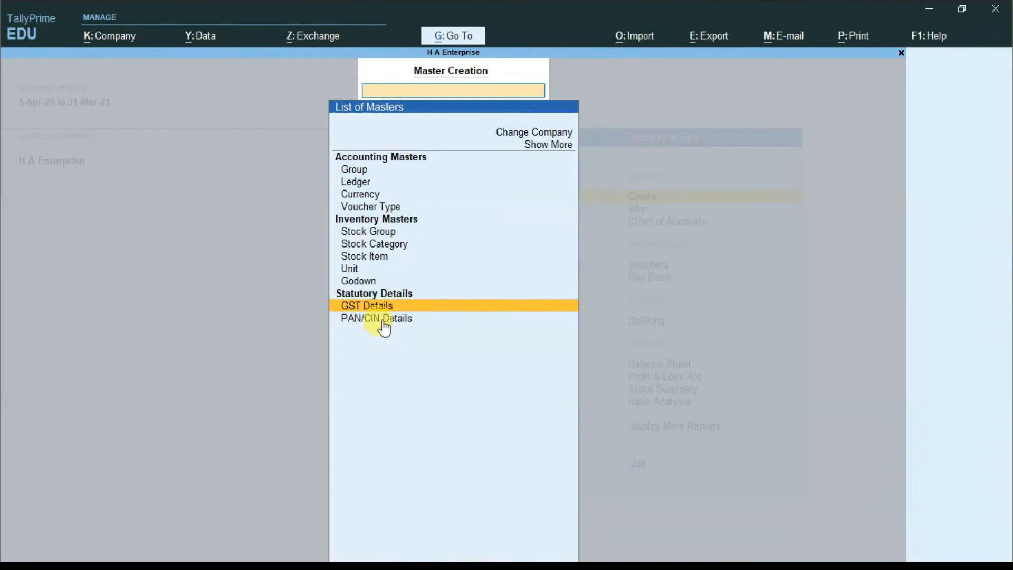
{"action": "key", "text": "Escape"}
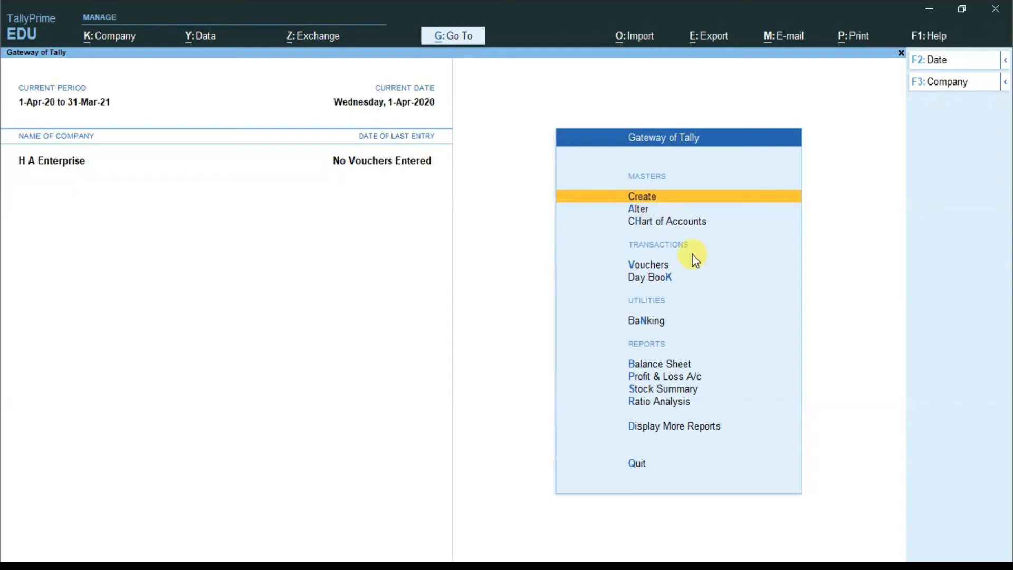
Review the masters available for alteration and the list of currencies in the Chart of Accounts
{"action": "left_click", "coordinate": [641, 210]}
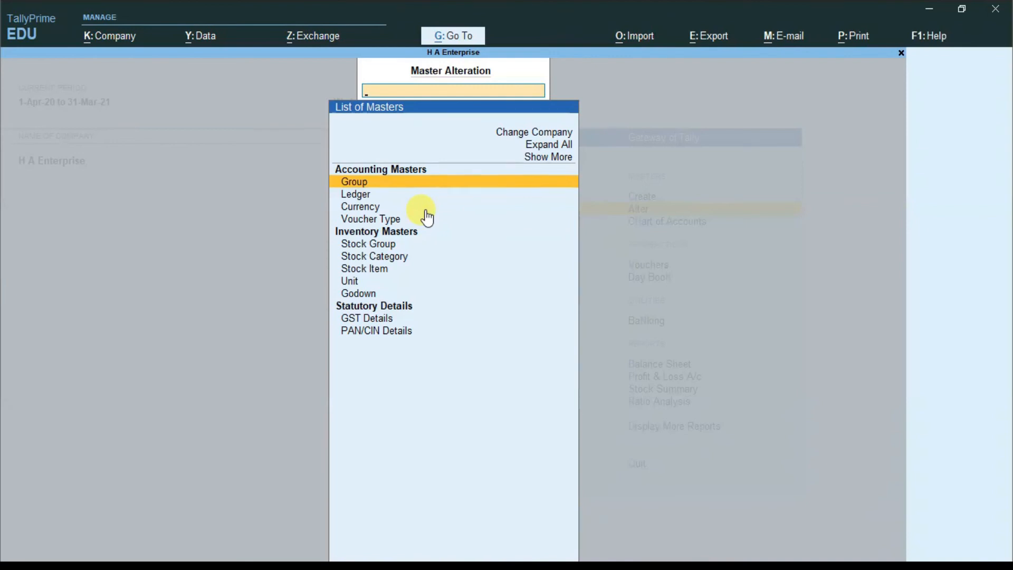
{"action": "key", "text": "Escape"}
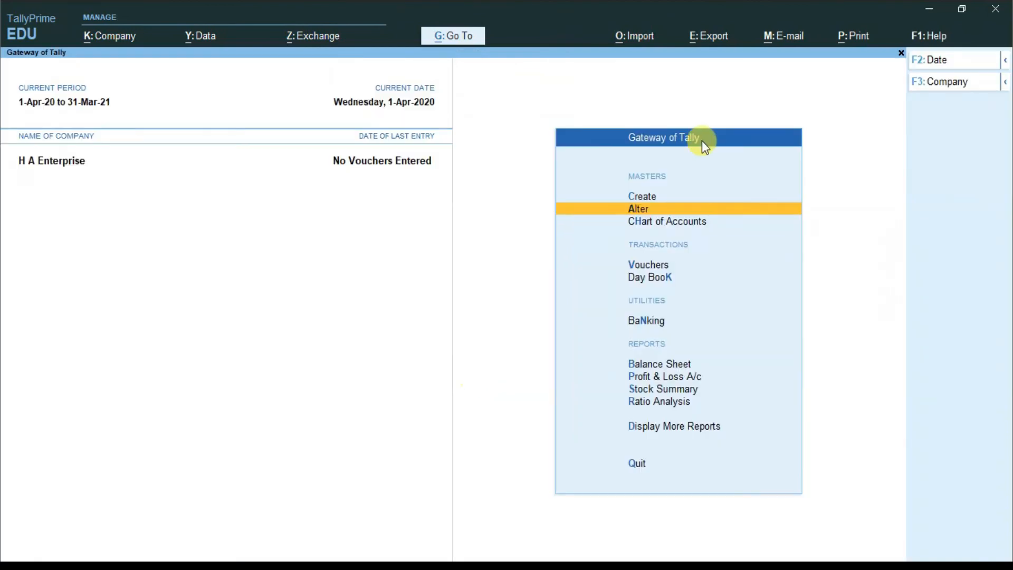
{"action": "left_click", "coordinate": [688, 232]}
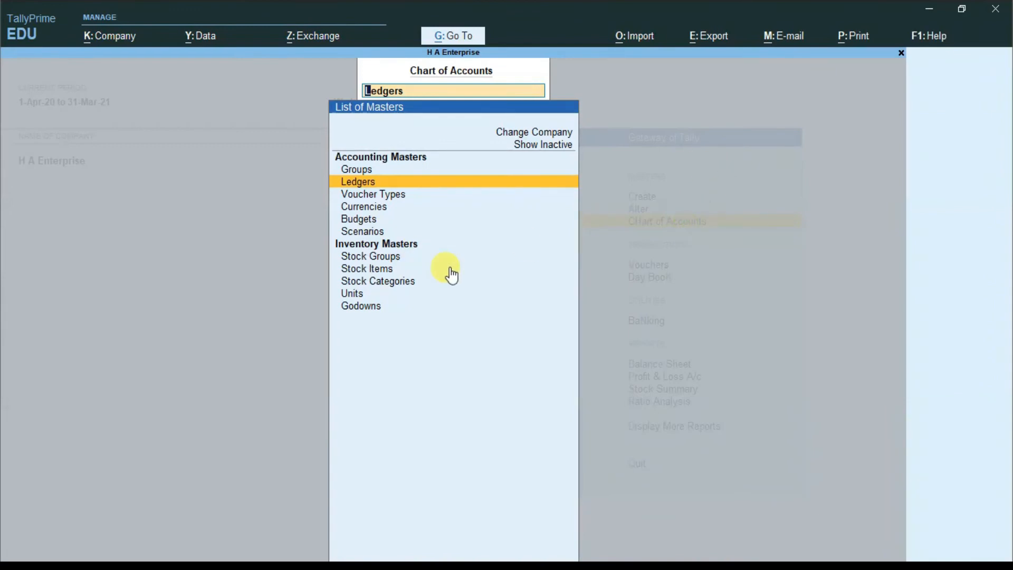
{"action": "left_click", "coordinate": [354, 207]}
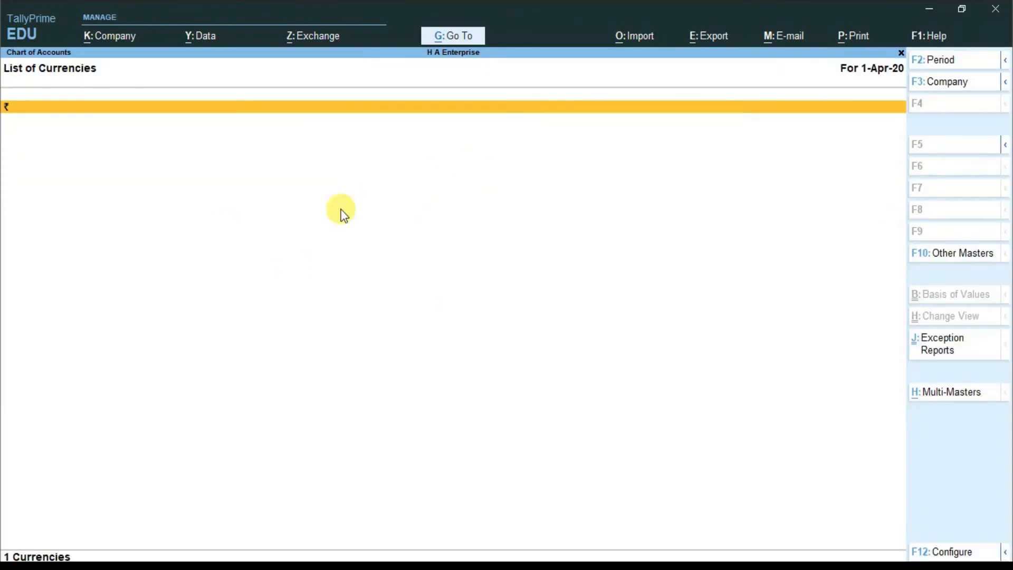
{"action": "key", "text": "Escape"}
{"action": "key", "text": "Escape"}
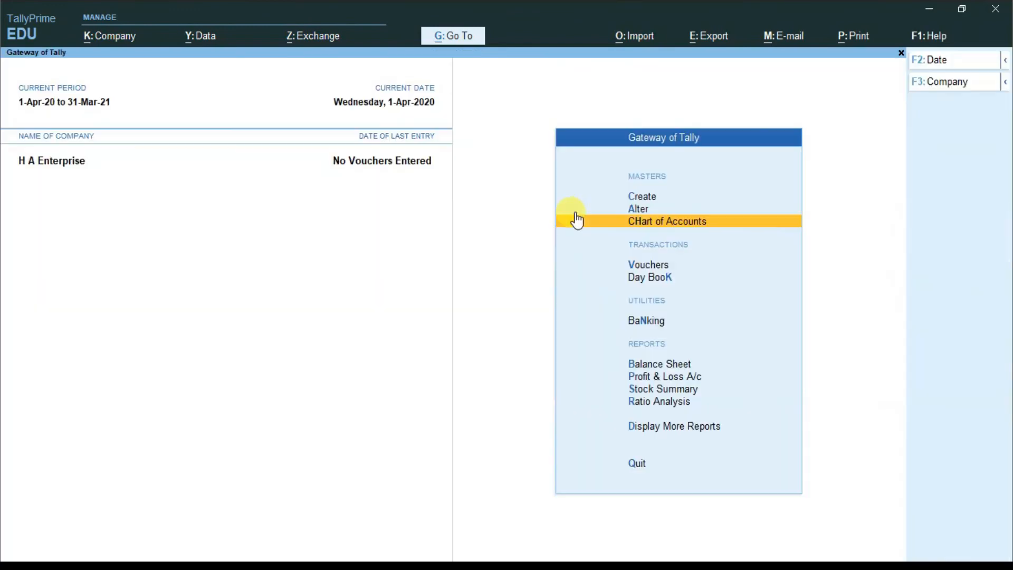
View the payment voucher creation screen and its available voucher types, and leave without recording a voucher
{"action": "left_click", "coordinate": [661, 263]}
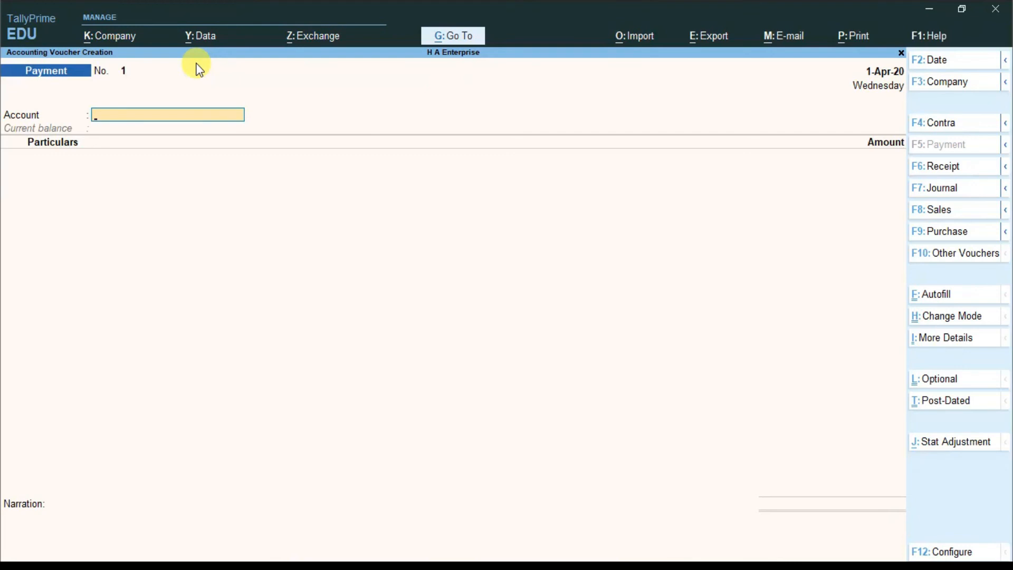
{"action": "key", "text": "Escape"}
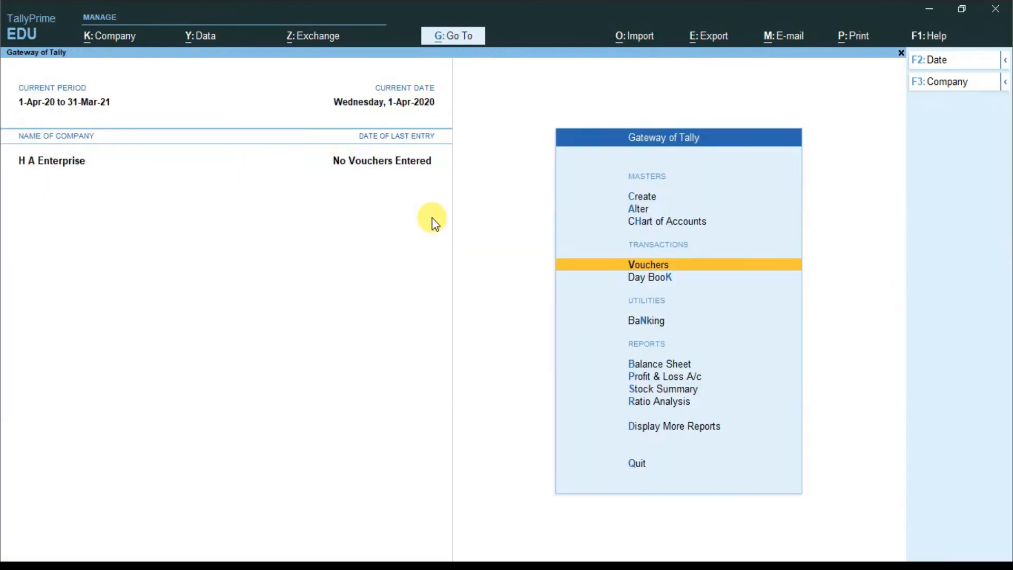
{"action": "left_click", "coordinate": [668, 264]}
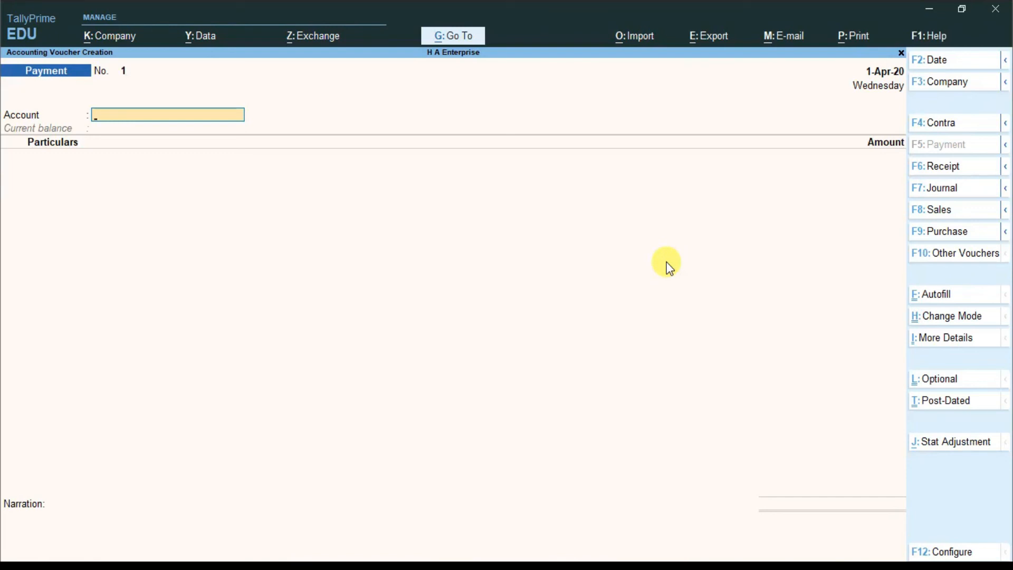
{"action": "key", "text": "Escape"}
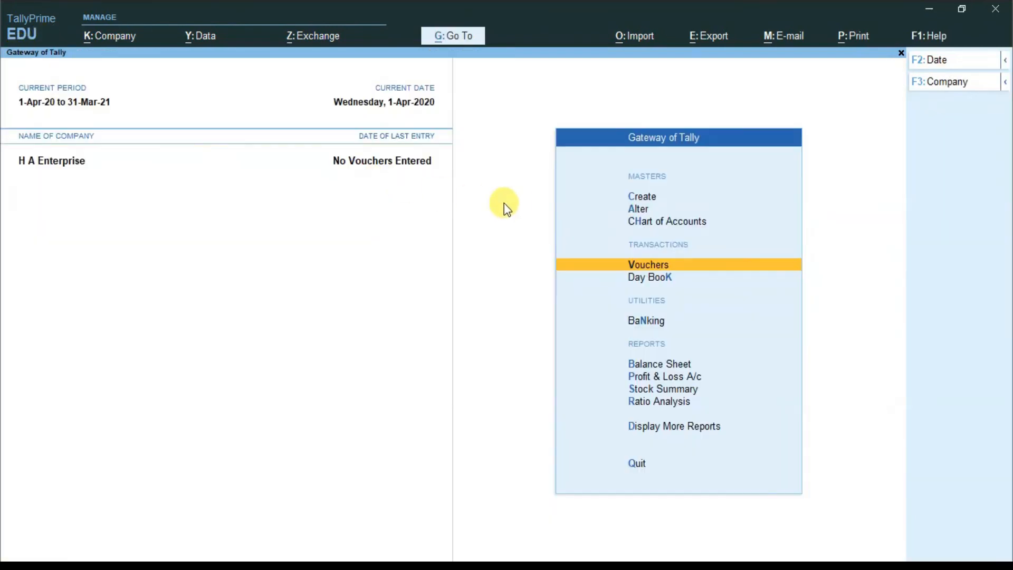
View the Day Book and the Banking options for cheques and statements, and return to the Gateway of Tally
{"action": "left_click", "coordinate": [646, 280]}
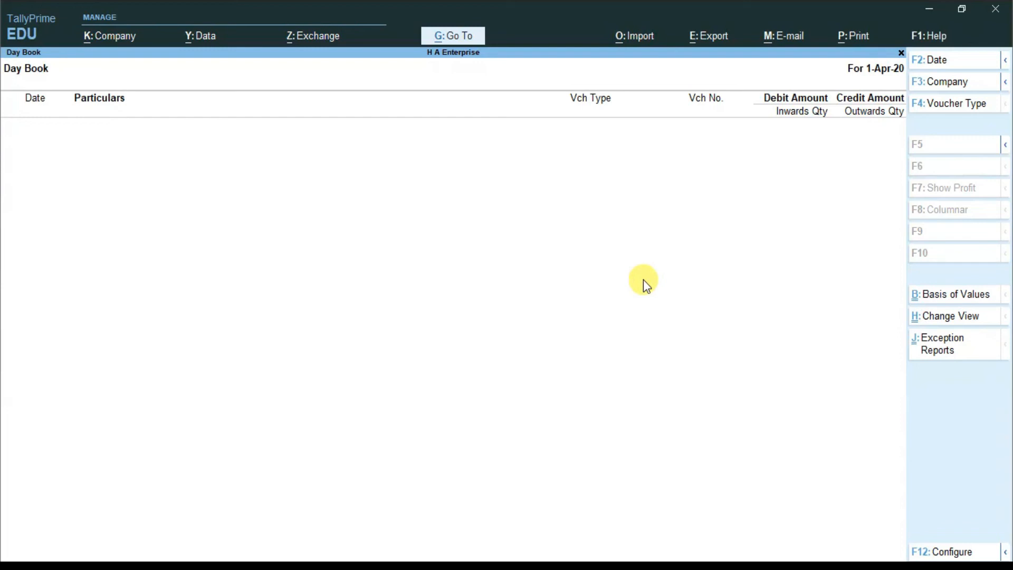
{"action": "key", "text": "Escape"}
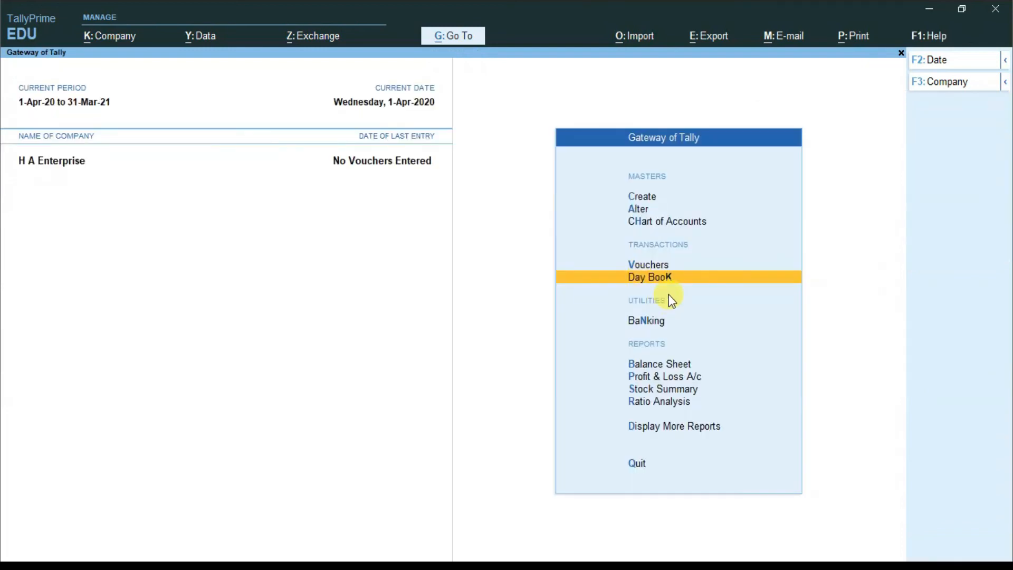
{"action": "left_click", "coordinate": [657, 325]}
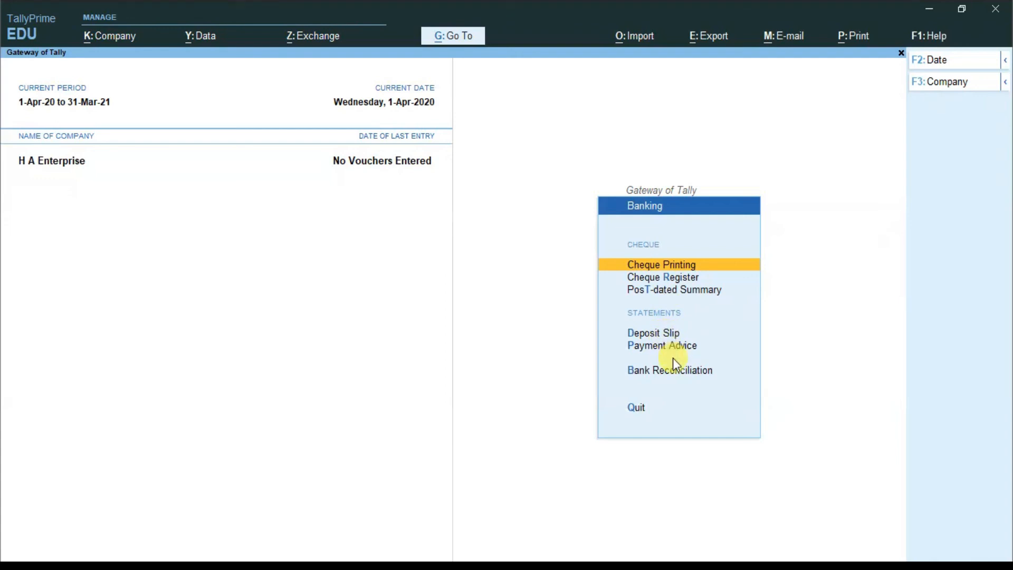
{"action": "left_click", "coordinate": [641, 409]}
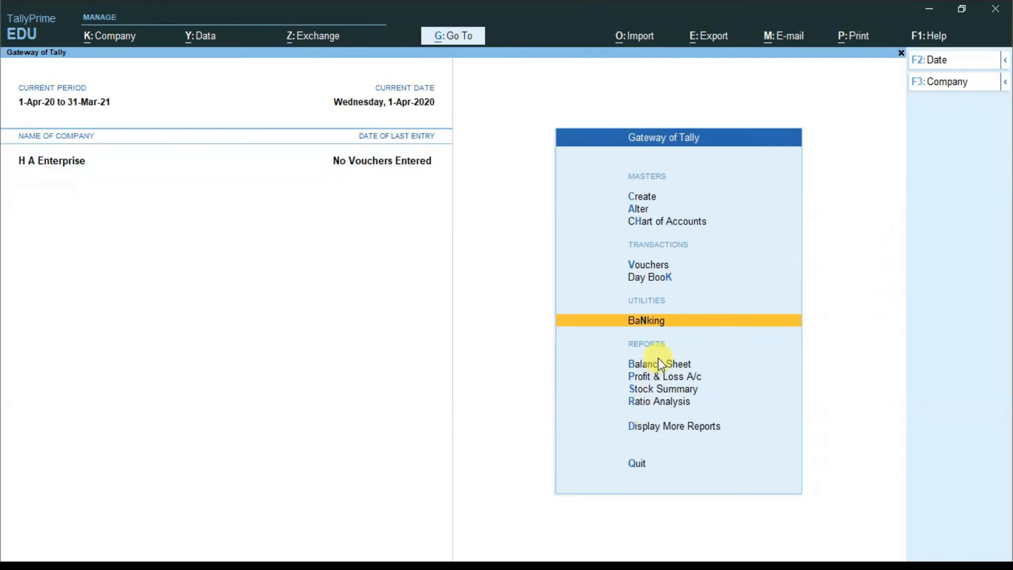
Go through the report entries from Profit & Loss A/c onwards and open the list of additional reports
{"action": "left_click", "coordinate": [665, 379]}
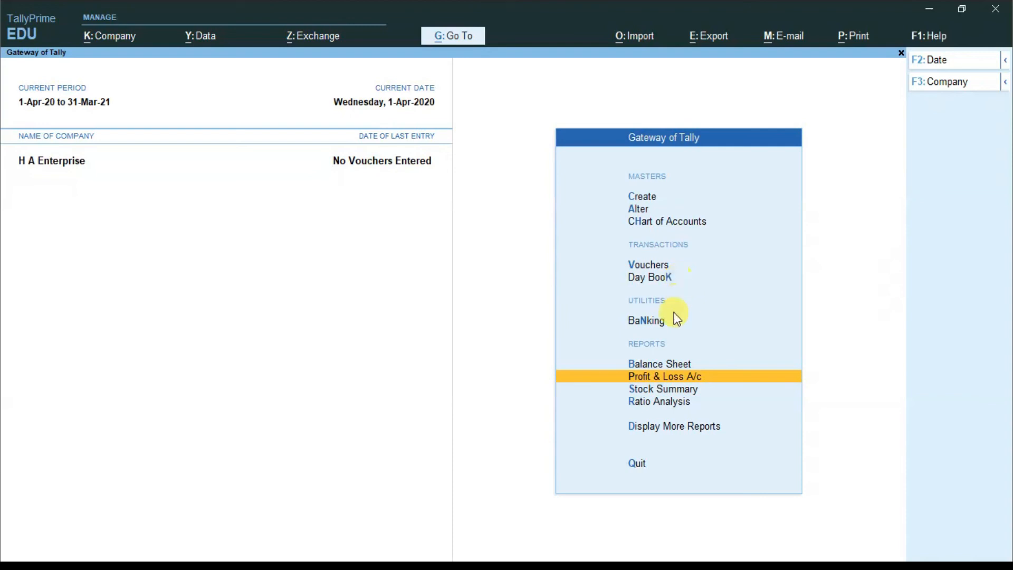
{"action": "key", "text": "Down"}
{"action": "key", "text": "Down"}
{"action": "key", "text": "Down"}
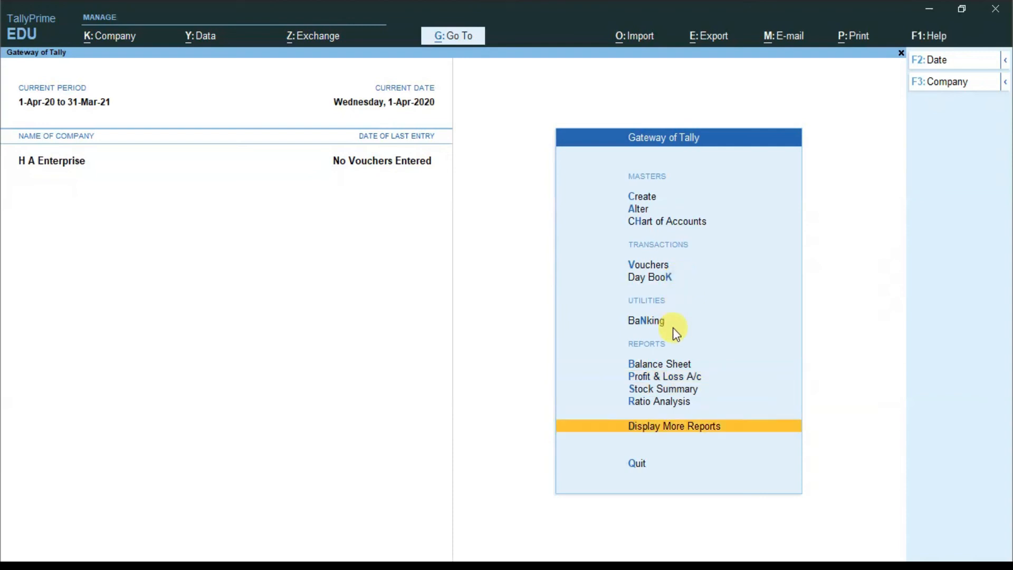
{"action": "left_click", "coordinate": [682, 428]}
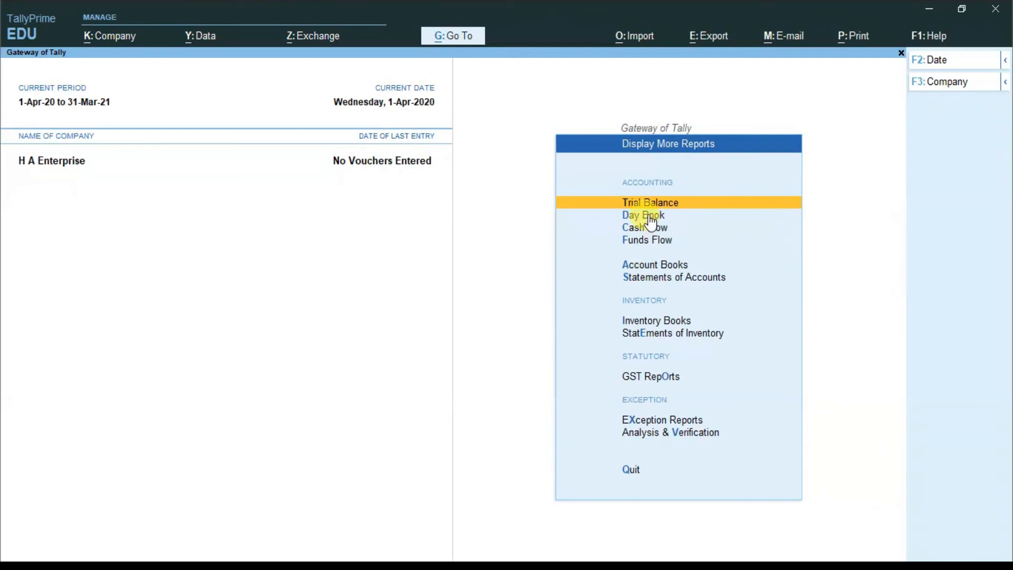
Review the additional accounting, inventory, statutory and exception reports once more, and return to the Gateway of Tally
{"action": "key", "text": "Escape"}
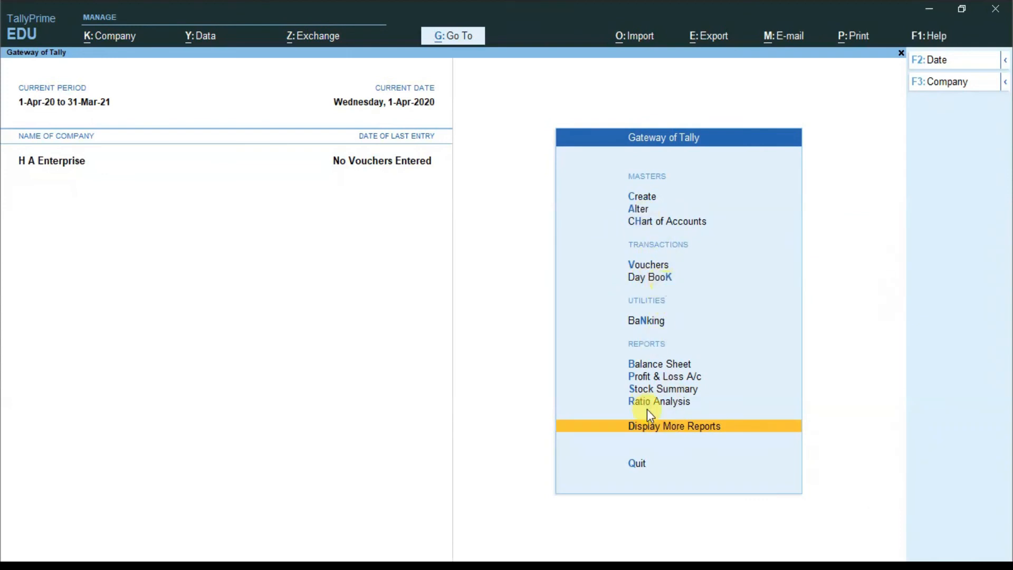
{"action": "left_click", "coordinate": [657, 427]}
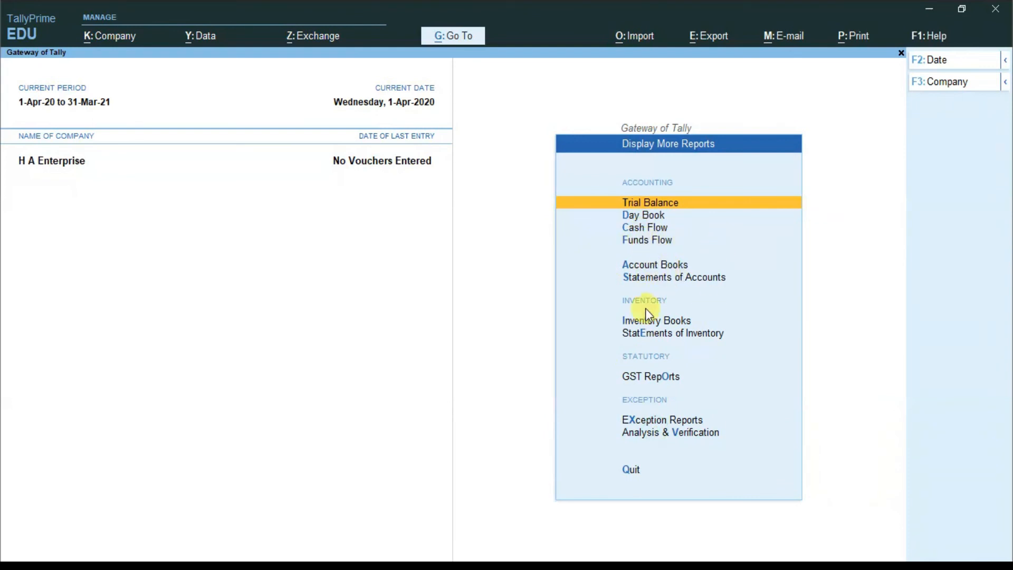
{"action": "left_click", "coordinate": [632, 475]}
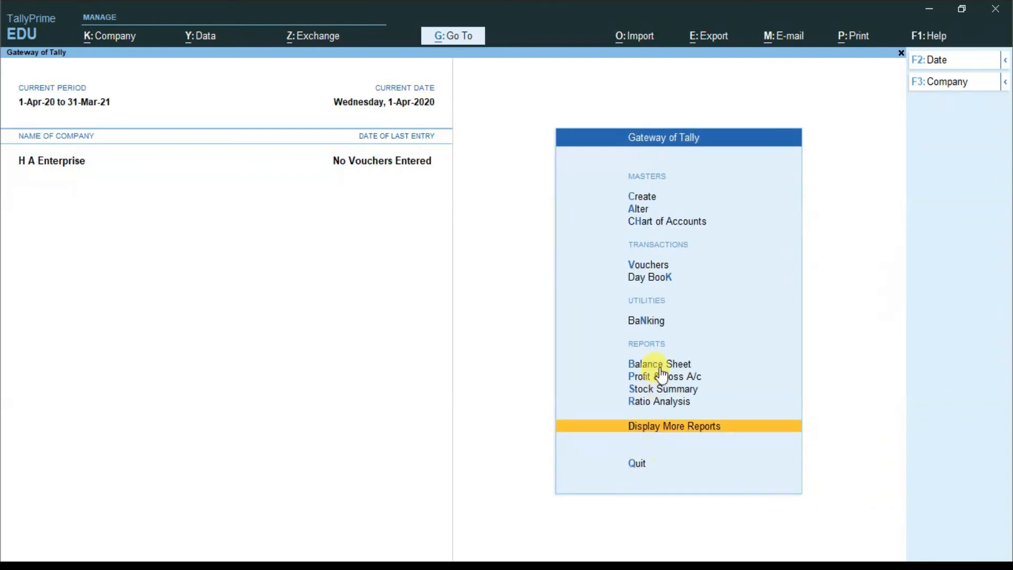
View the quit confirmation from the Gateway of Tally and decline it to keep the program open
{"action": "key", "text": "Down"}
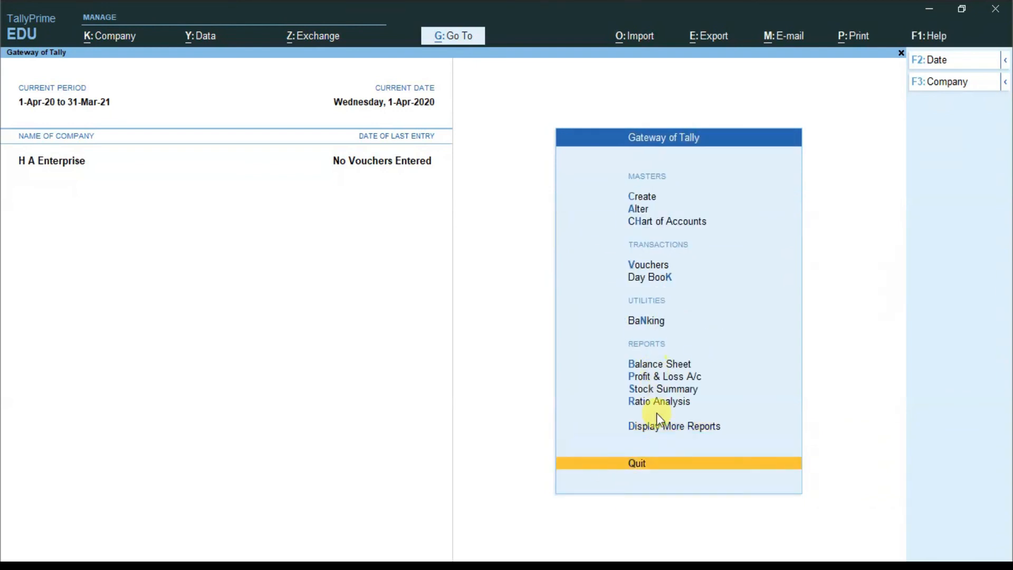
{"action": "left_click", "coordinate": [640, 463]}
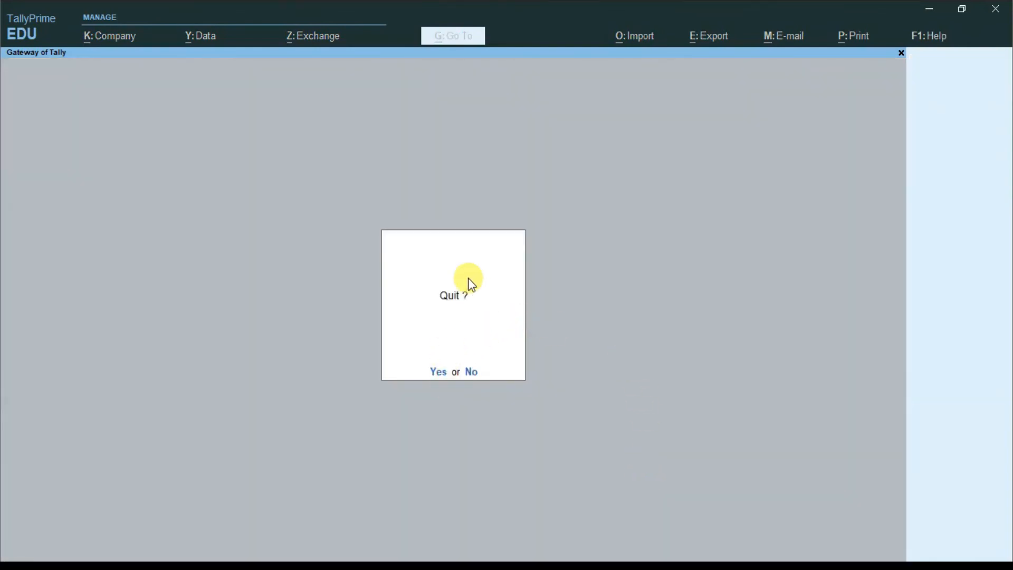
{"action": "left_click", "coordinate": [476, 375]}
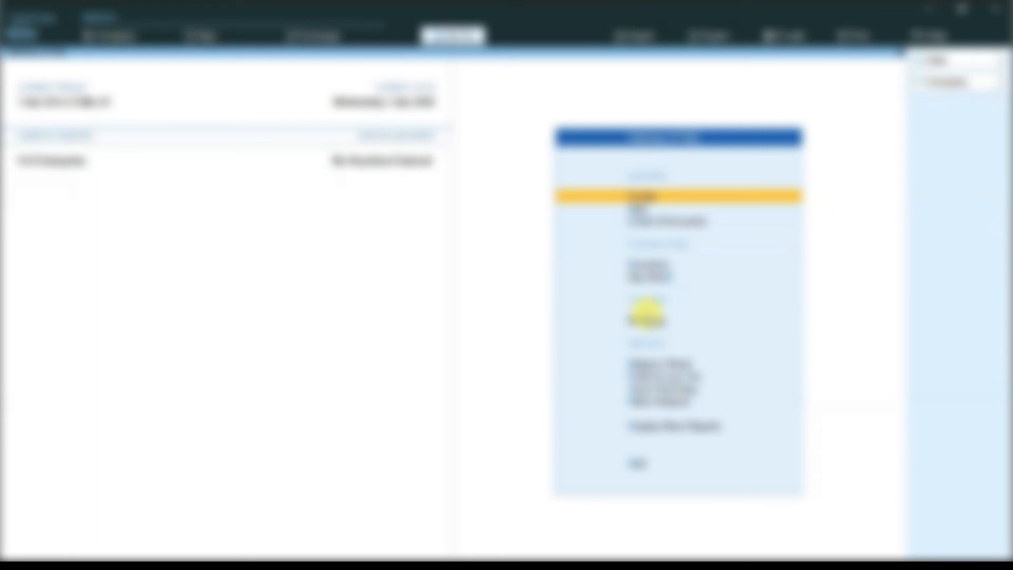
{"action": "key", "text": "Down"}
{"action": "key", "text": "Down"}
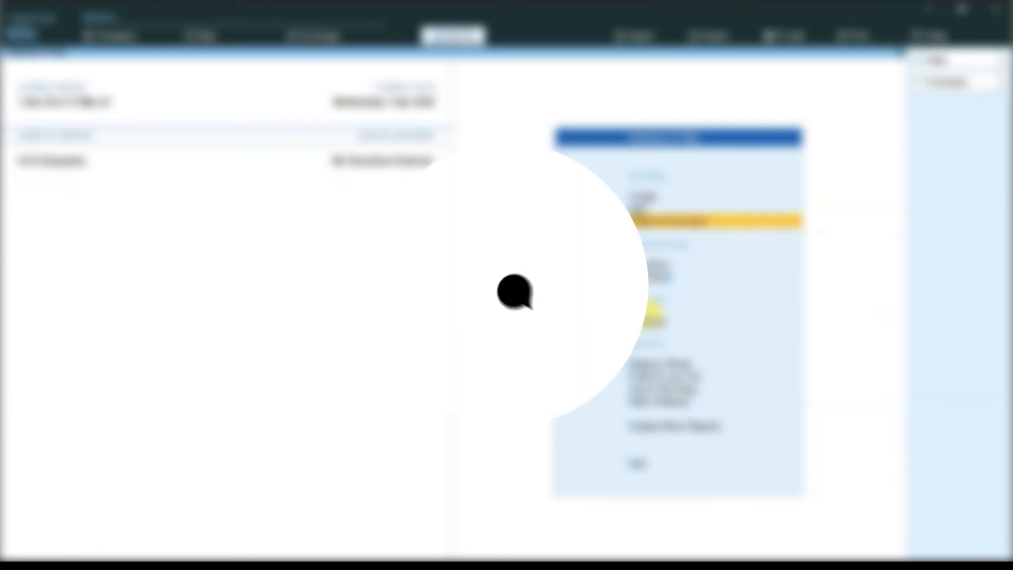